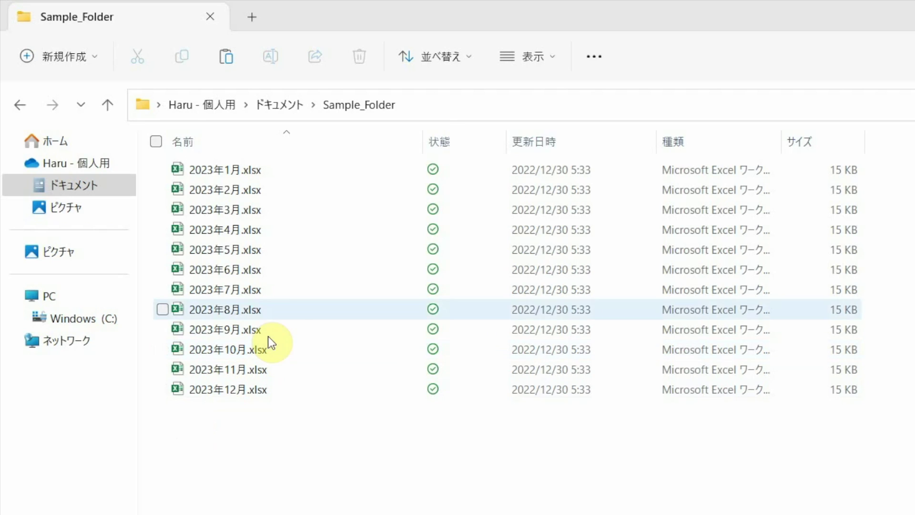
- Open a Command Prompt at the Sample_Folder location by running cmd from the folder's path
{"action": "left_click", "coordinate": [431, 109]}
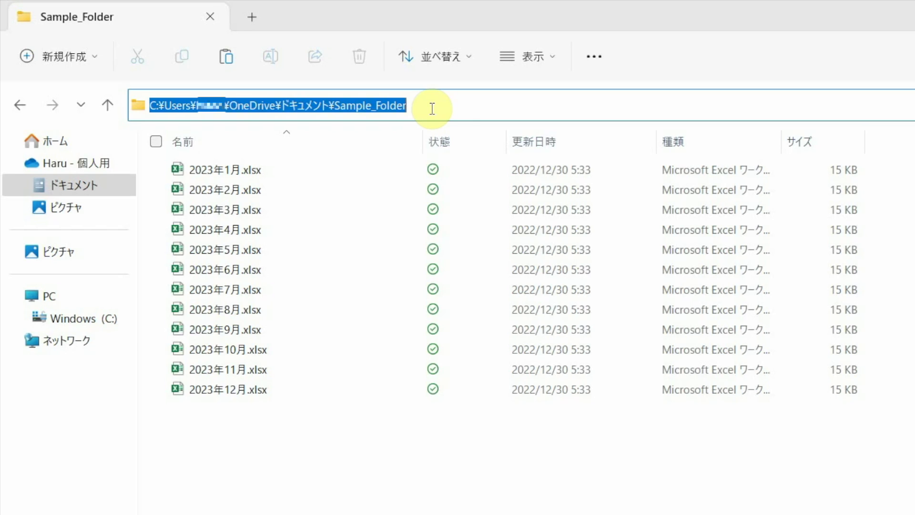
{"action": "type", "text": "cmd"}
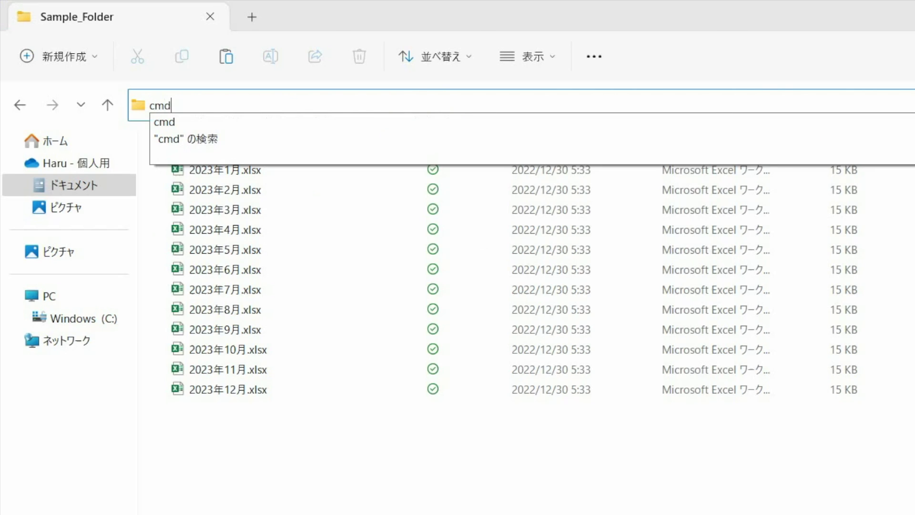
{"action": "key", "text": "Return"}
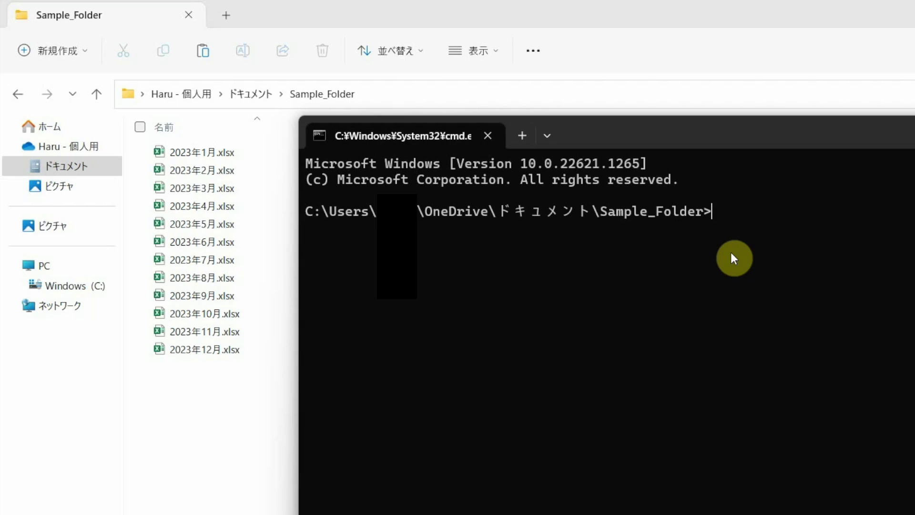
- Rename all files beginning with 2023 to begin with 2024 by running "ren 2023* 2024*"
{"action": "type", "text": "ren 2"}
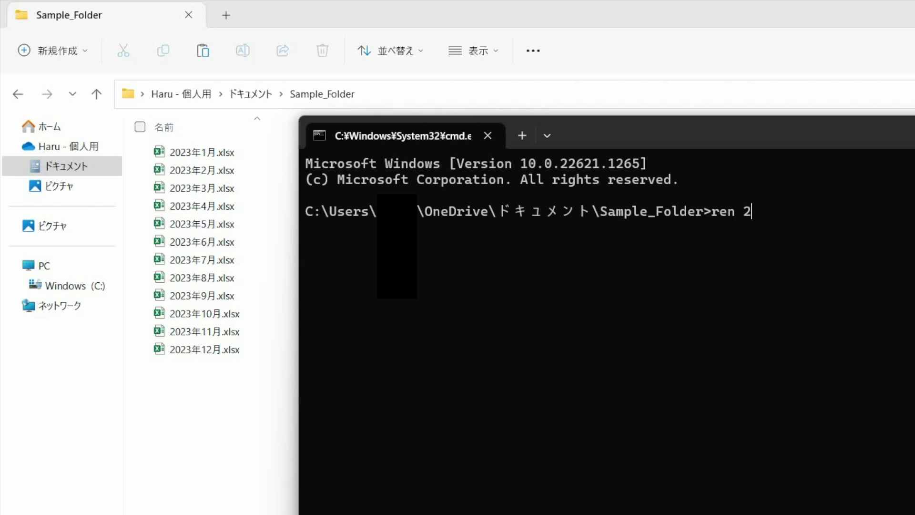
{"action": "type", "text": "023* 2024*"}
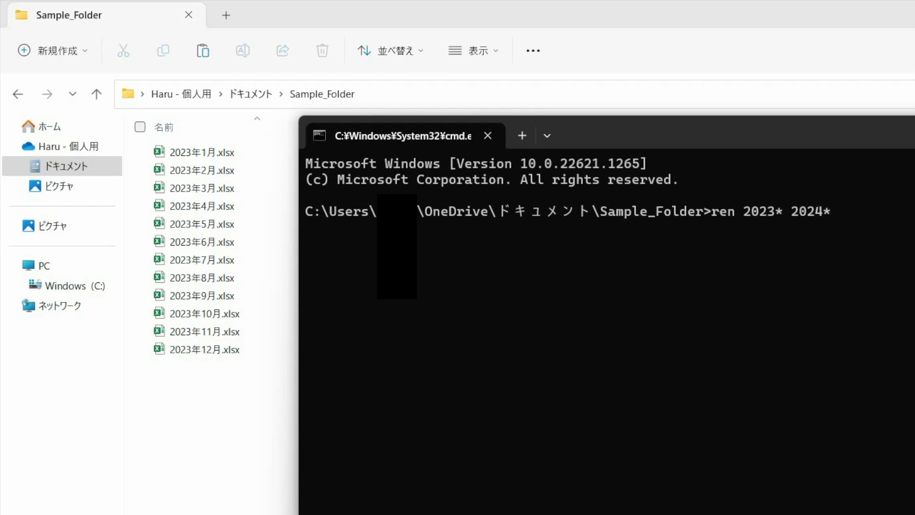
{"action": "key", "text": "Return"}
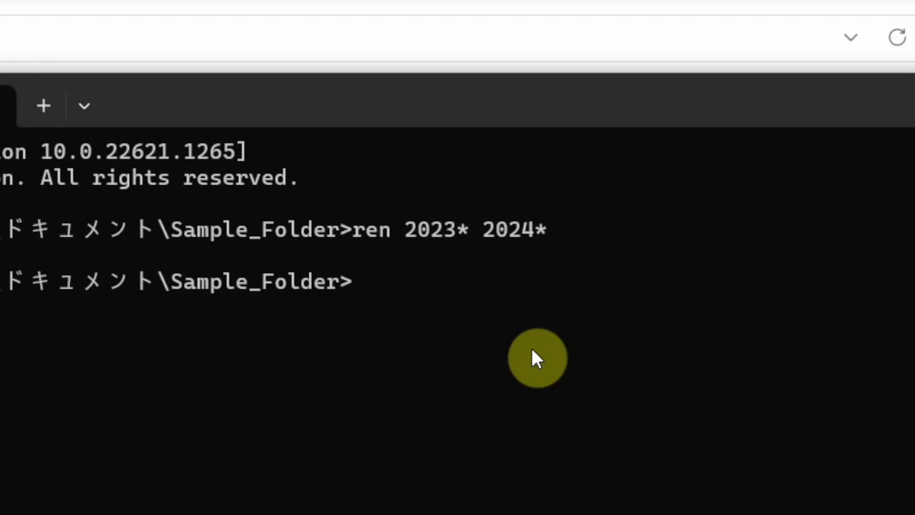
- Change the extension of all .xlsx files in the folder to .xlsm by running "ren *.xlsx *.xlsm"
{"action": "type", "text": "ren"}
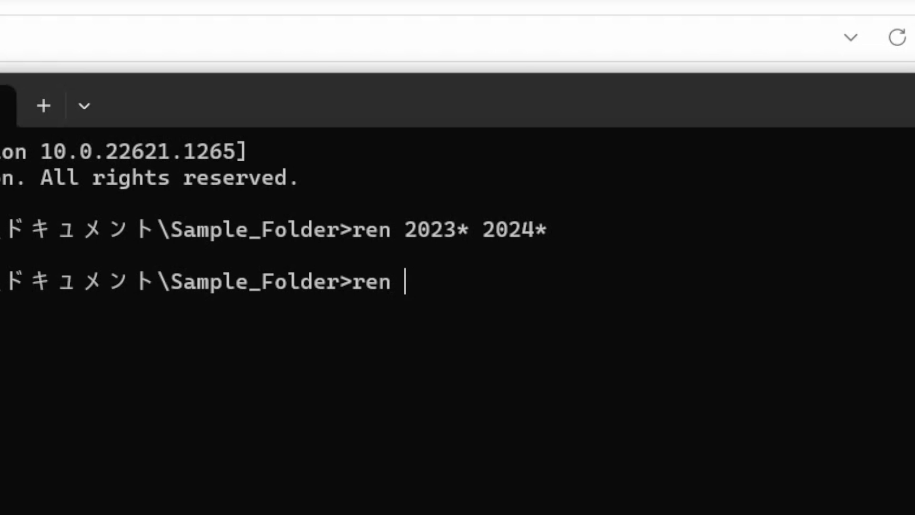
{"action": "type", "text": " *.xlsx *"}
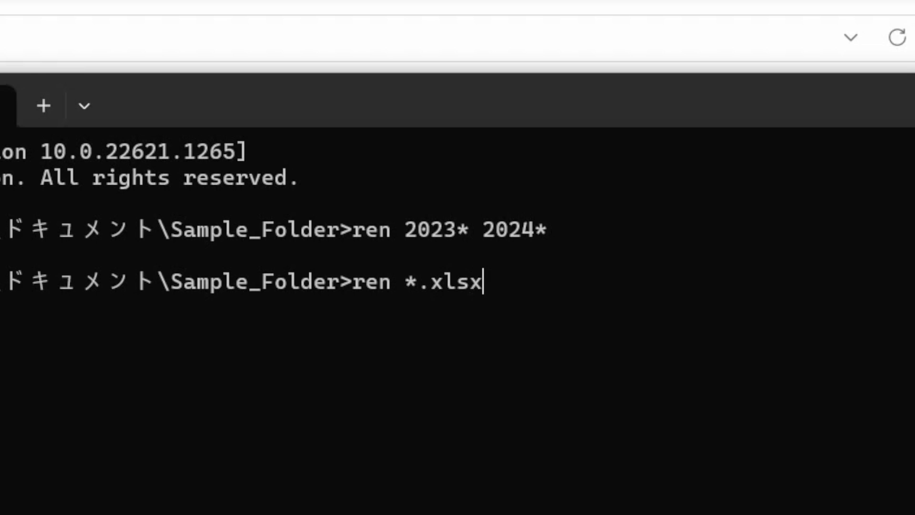
{"action": "type", "text": ".xlsm"}
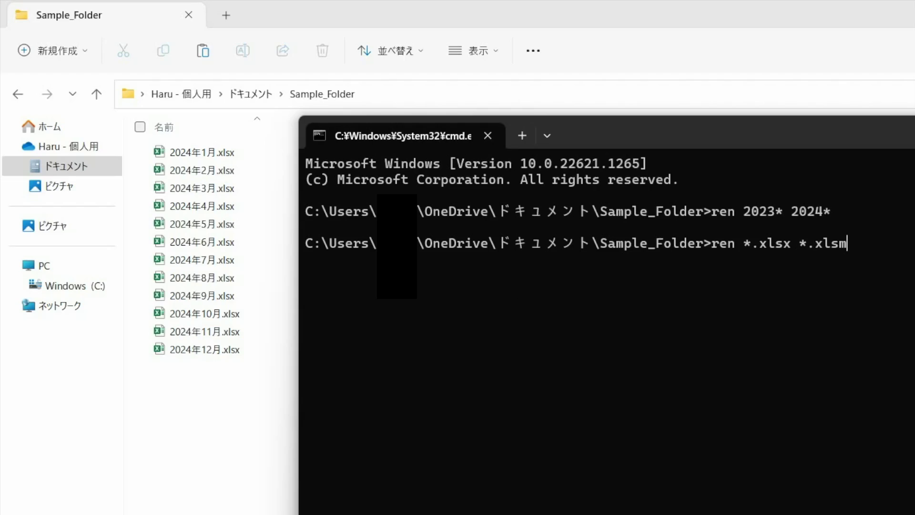
{"action": "key", "text": "Return"}
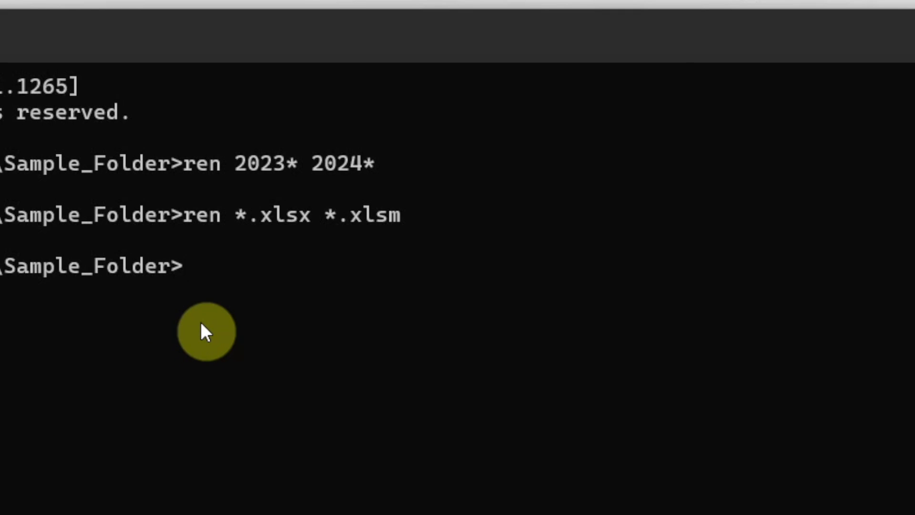
- Prefix every file name with 社外秘_ by running for %A in (*) do ren "%A" "社外秘_%A", and close the Command Prompt
{"action": "type", "text": "for %A in (*) do ren \"%A\" \"社外秘_%A\""}
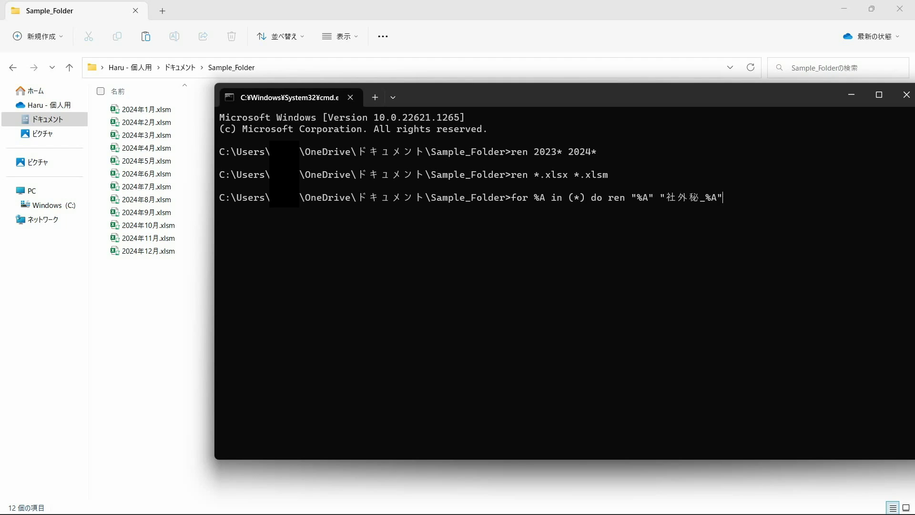
{"action": "key", "text": "Return"}
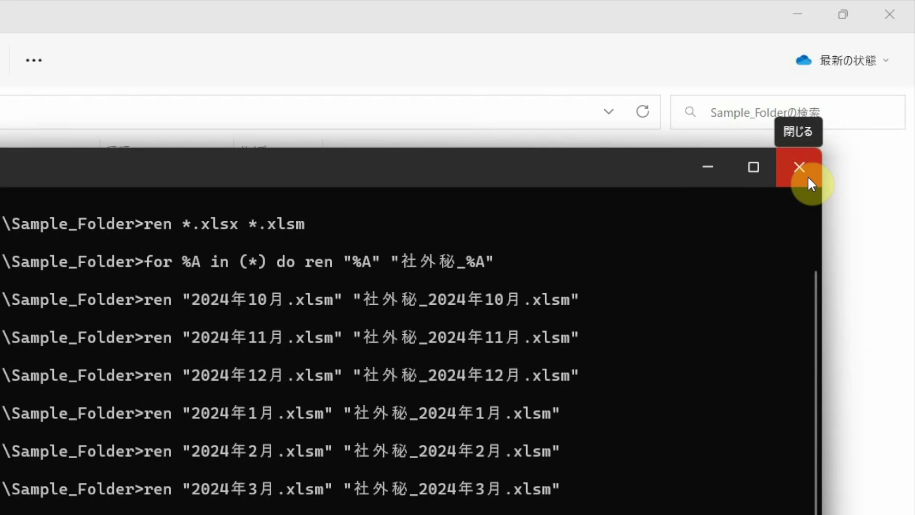
{"action": "left_click", "coordinate": [810, 183]}
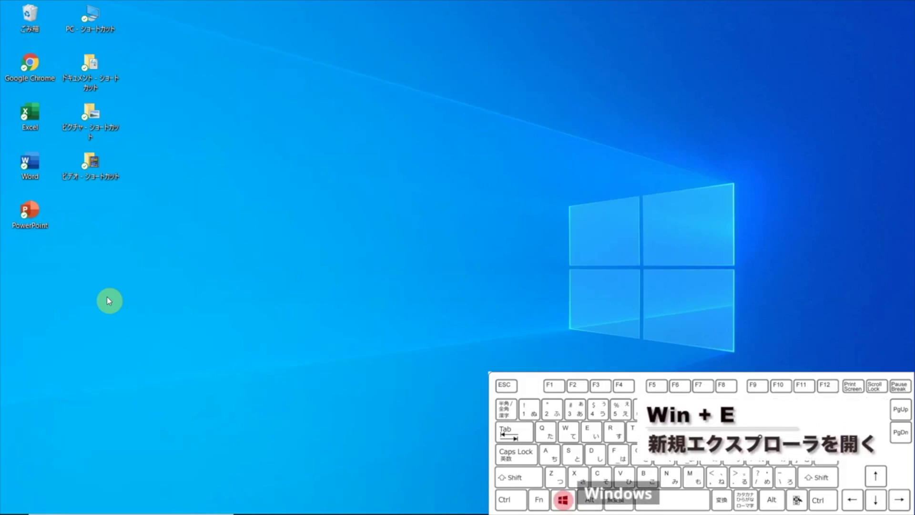
- Open a new File Explorer window and return to the desktop
{"action": "key", "text": "super+e"}
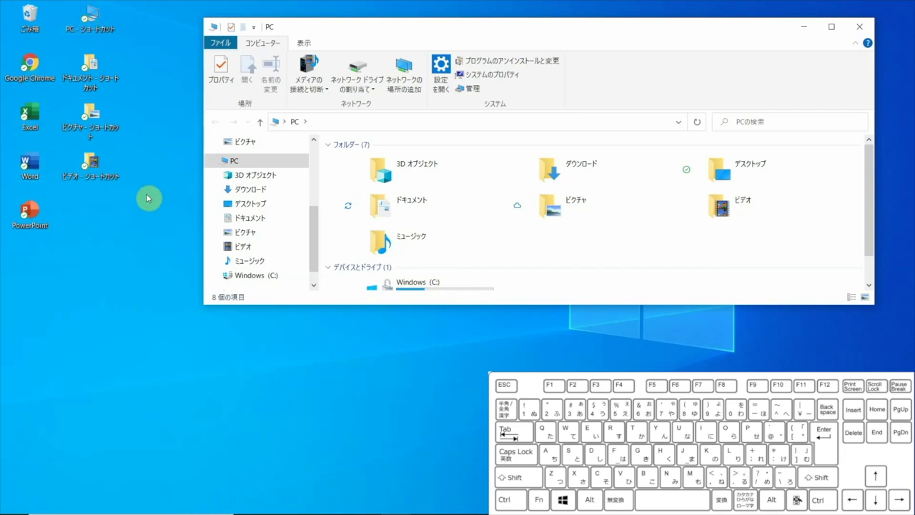
{"action": "key", "text": "super+d"}
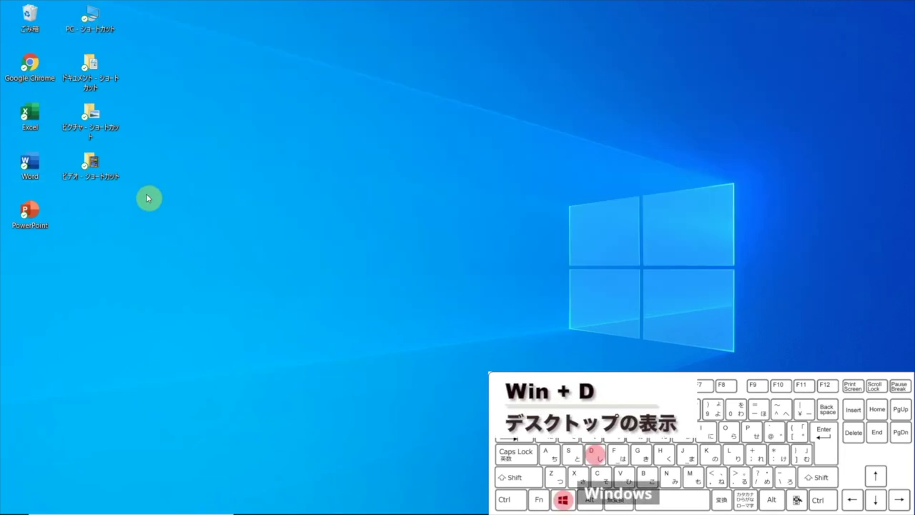
- Select the PC shortcut among the desktop icons, open it and maximize its window
{"action": "key", "text": "Down"}
{"action": "key", "text": "Down"}
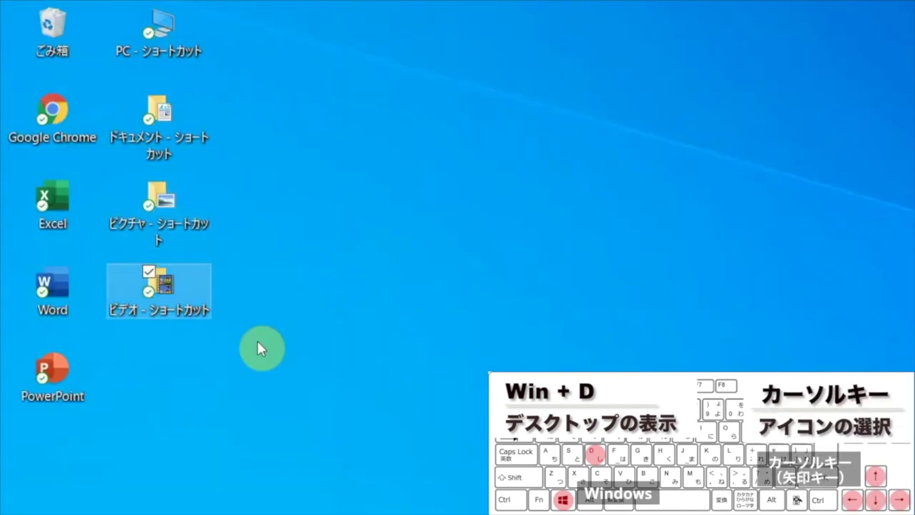
{"action": "key", "text": "Up"}
{"action": "key", "text": "Up"}
{"action": "key", "text": "Left"}
{"action": "key", "text": "Down"}
{"action": "key", "text": "Right"}
{"action": "key", "text": "Up"}
{"action": "key", "text": "Up"}
{"action": "key", "text": "Return"}
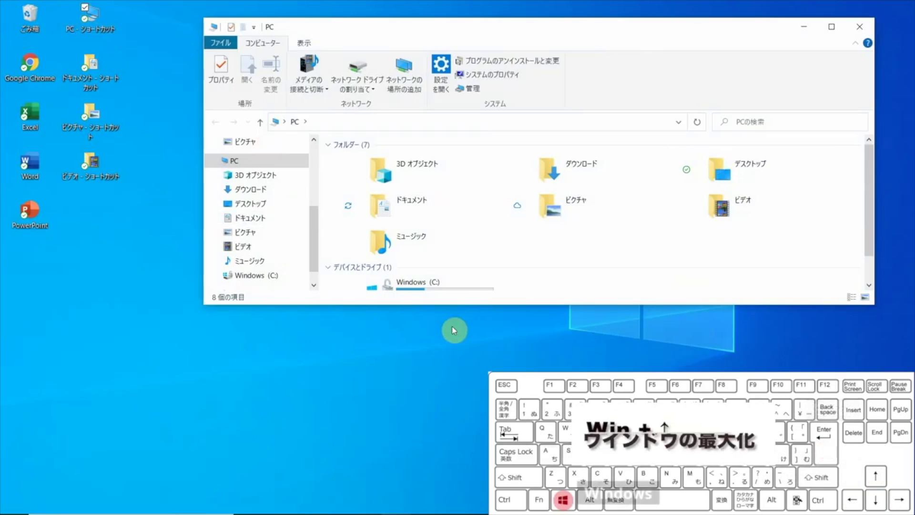
{"action": "key", "text": "super+Up"}
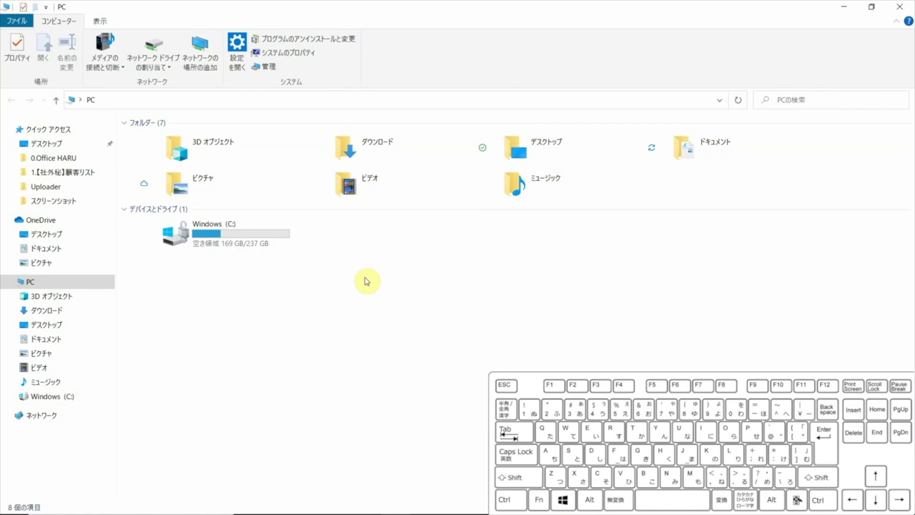
- Hide the File Explorer ribbon and show it again
{"action": "key", "text": "ctrl+F1"}
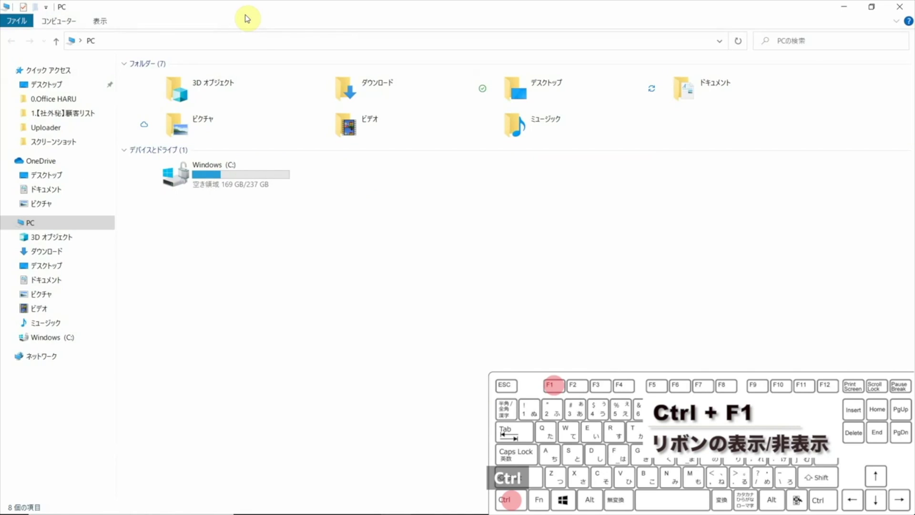
{"action": "key", "text": "ctrl+F1"}
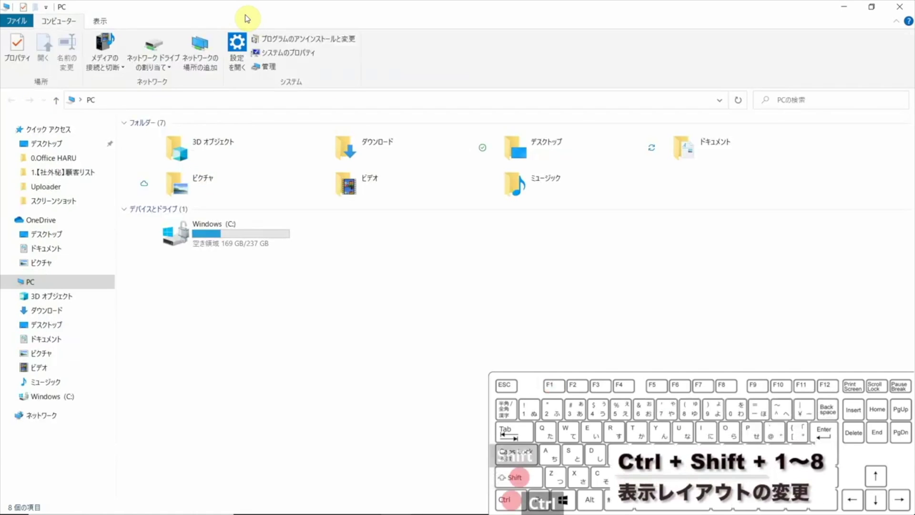
- Switch the PC folder's layout from extra large icons through the smaller icon, list and details layouts to content
{"action": "key", "text": "ctrl+shift+1"}
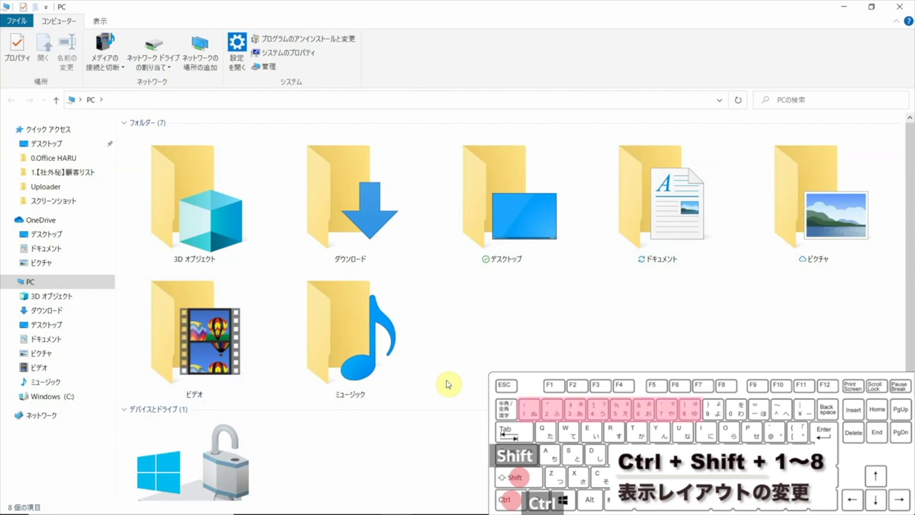
{"action": "key", "text": "ctrl+shift+2"}
{"action": "key", "text": "ctrl+shift+3"}
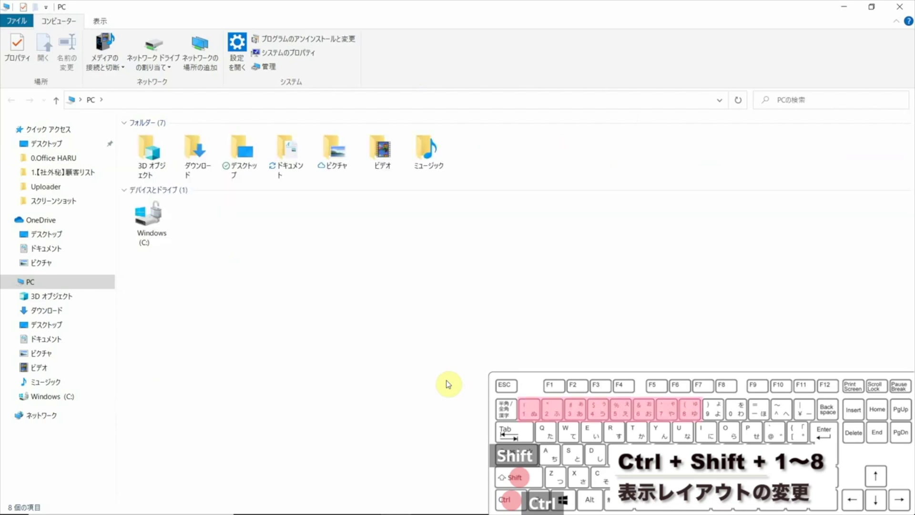
{"action": "key", "text": "ctrl+shift+4"}
{"action": "key", "text": "ctrl+shift+5"}
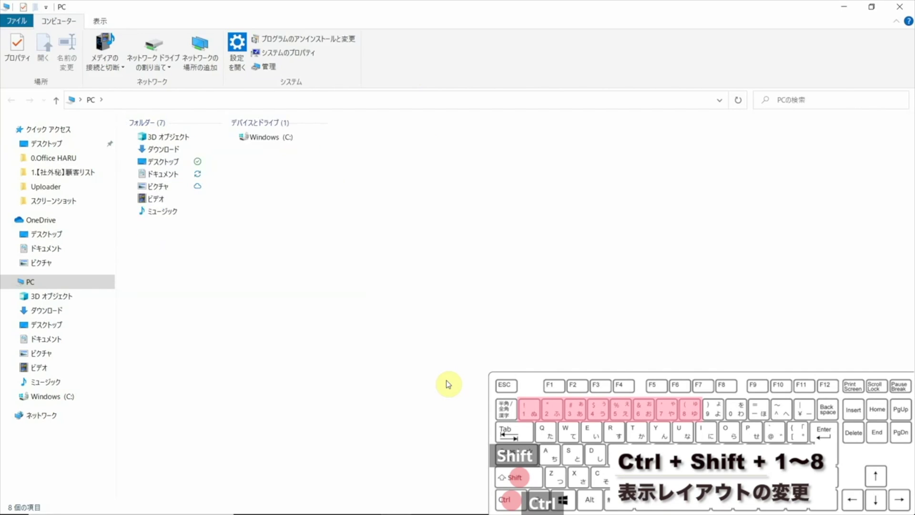
{"action": "key", "text": "ctrl+shift+6"}
{"action": "key", "text": "ctrl+shift+8"}
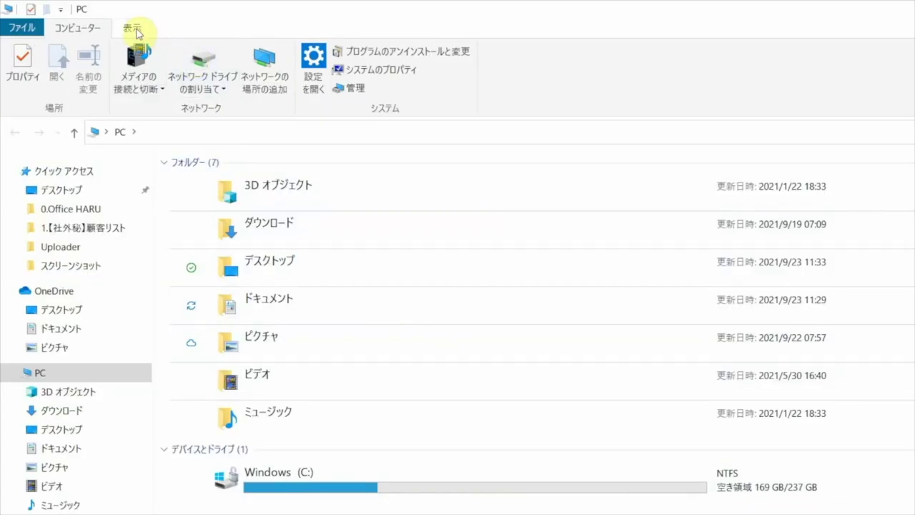
- With the view options shown, run through all eight folder layouts from extra large icons to content and settle on details (詳細)
{"action": "left_click", "coordinate": [136, 30]}
{"action": "key", "text": "ctrl+shift+1"}
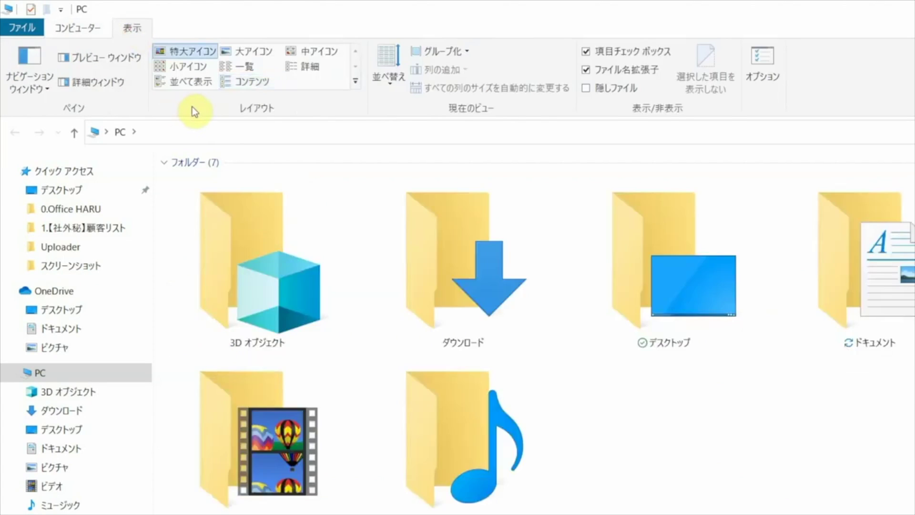
{"action": "key", "text": "ctrl+shift+2"}
{"action": "key", "text": "ctrl+shift+3"}
{"action": "key", "text": "ctrl+shift+4"}
{"action": "key", "text": "ctrl+shift+5"}
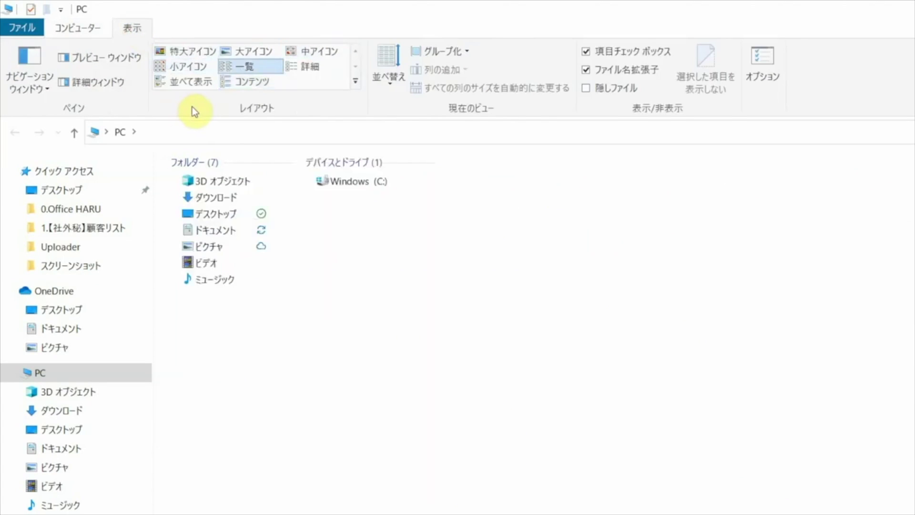
{"action": "key", "text": "ctrl+shift+6"}
{"action": "key", "text": "ctrl+shift+7"}
{"action": "key", "text": "ctrl+shift+8"}
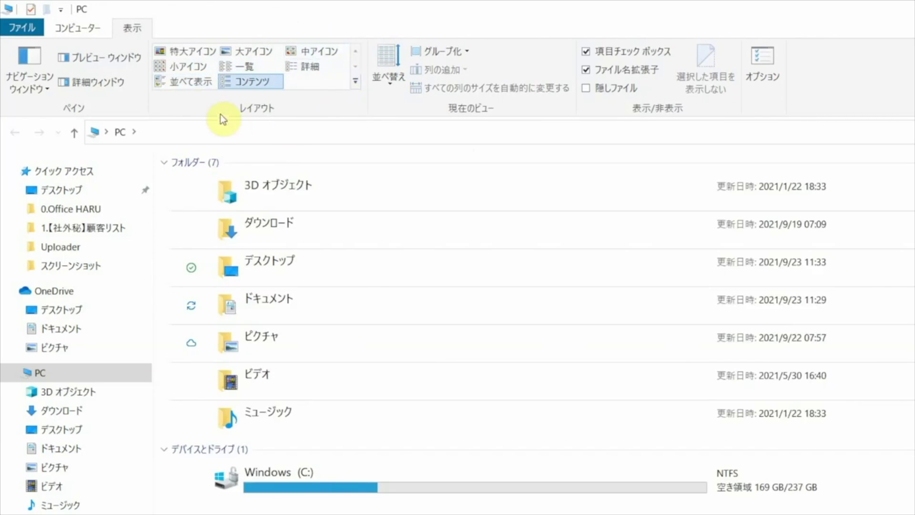
{"action": "key", "text": "ctrl+shift+6"}
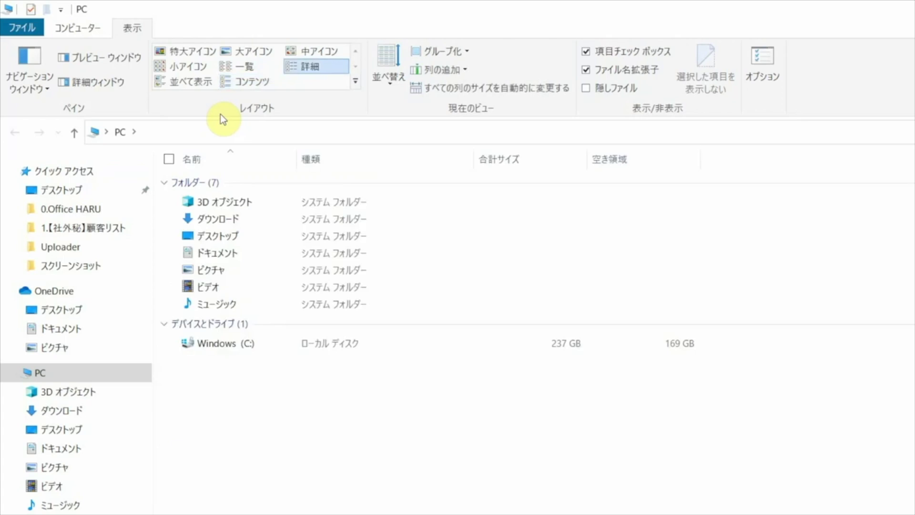
{"action": "left_click", "coordinate": [337, 74]}
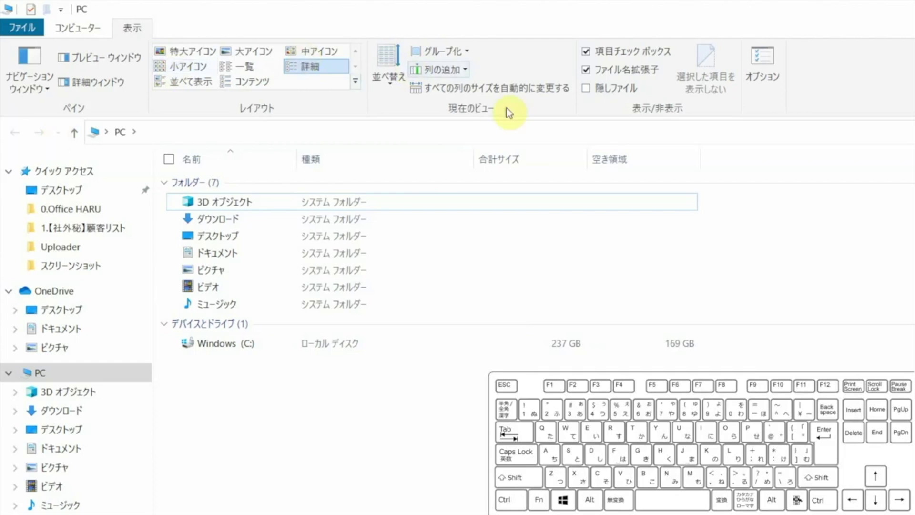
- Cycle the keyboard focus forward through the window areas and back to the PC entry in the navigation pane
{"action": "key", "text": "Tab"}
{"action": "key", "text": "Tab"}
{"action": "key", "text": "Tab"}
{"action": "key", "text": "Tab"}
{"action": "key", "text": "Tab"}
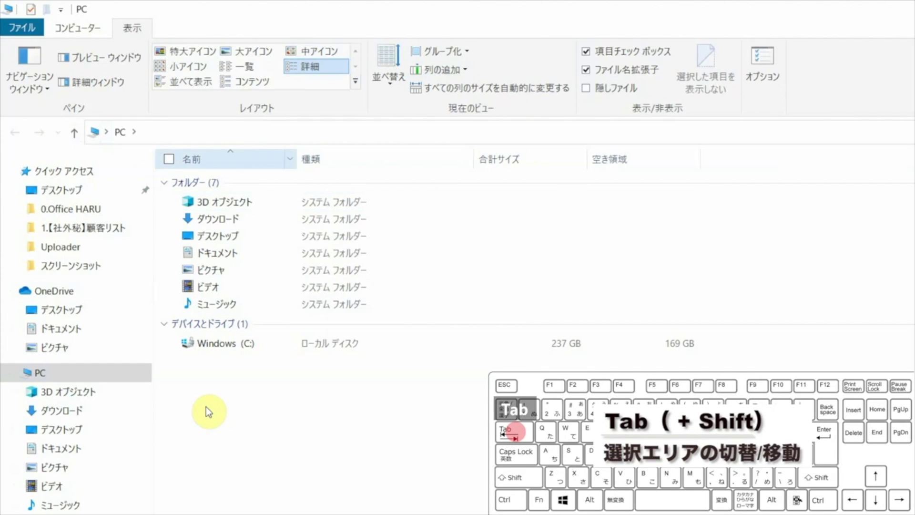
{"action": "key", "text": "shift+Tab"}
{"action": "key", "text": "shift+Tab"}
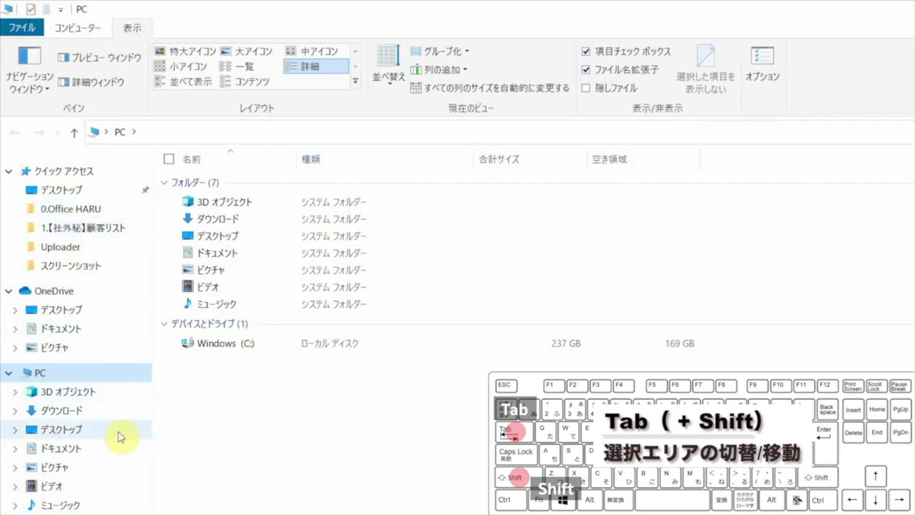
- Alternate the keyboard focus between the navigation pane and the folder list, finishing in the folder list
{"action": "key", "text": "Tab"}
{"action": "key", "text": "shift+Tab"}
{"action": "key", "text": "Tab"}
{"action": "key", "text": "shift+Tab"}
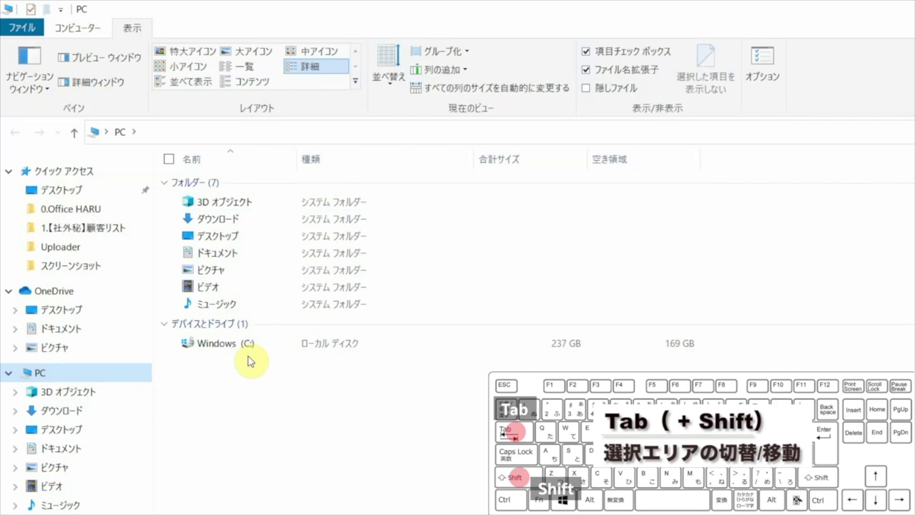
{"action": "key", "text": "Tab"}
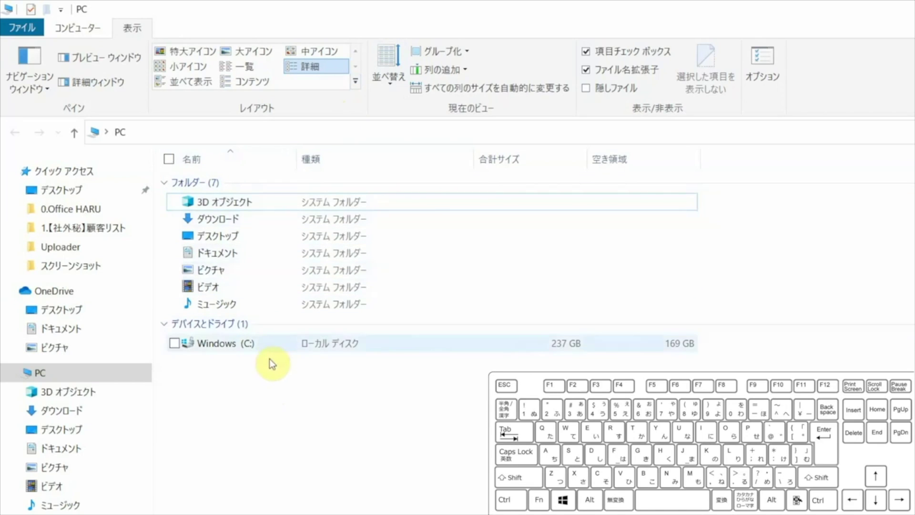
- Select the デスクトップ folder in the folder list and switch the layout to list (一覧)
{"action": "key", "text": "Down"}
{"action": "key", "text": "Down"}
{"action": "key", "text": "Down"}
{"action": "key", "text": "Down"}
{"action": "key", "text": "Up"}
{"action": "key", "text": "Up"}
{"action": "key", "text": "ctrl+shift+3"}
{"action": "key", "text": "ctrl+shift+5"}
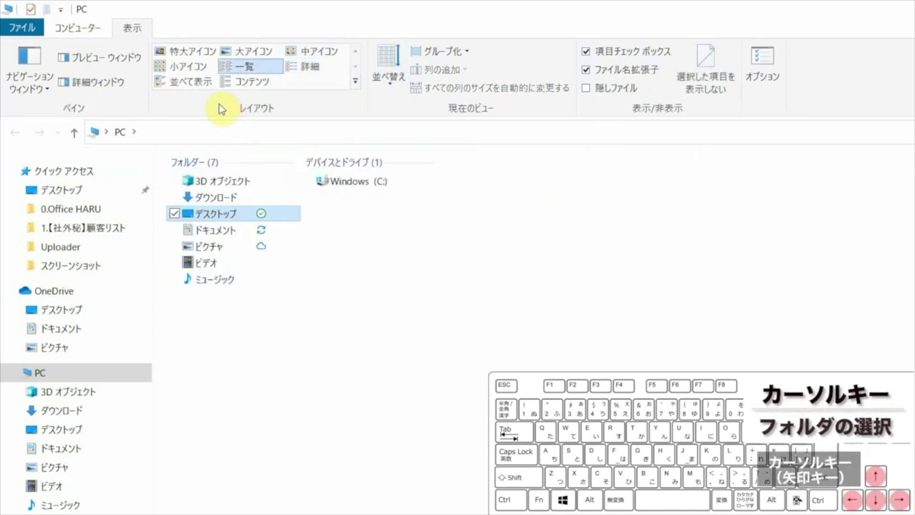
- Move the selection up to the 3D オブジェクト folder, across to the Windows (C:) drive and back
{"action": "key", "text": "Up"}
{"action": "key", "text": "Up"}
{"action": "key", "text": "Right"}
{"action": "key", "text": "Left"}
- Switch the layout to medium icons (中アイコン) and select the ドキュメント folder
{"action": "key", "text": "ctrl+shift+3"}
{"action": "key", "text": "Right"}
{"action": "key", "text": "Right"}
{"action": "key", "text": "Right"}
{"action": "key", "text": "Right"}
{"action": "key", "text": "Left"}
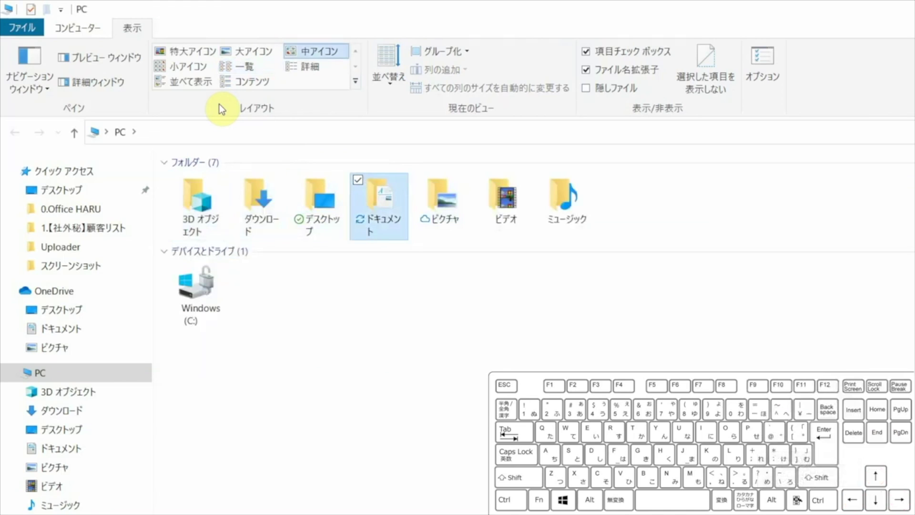
- Switch the layout to details (詳細) and open the ドキュメント folder
{"action": "key", "text": "ctrl+shift+6"}
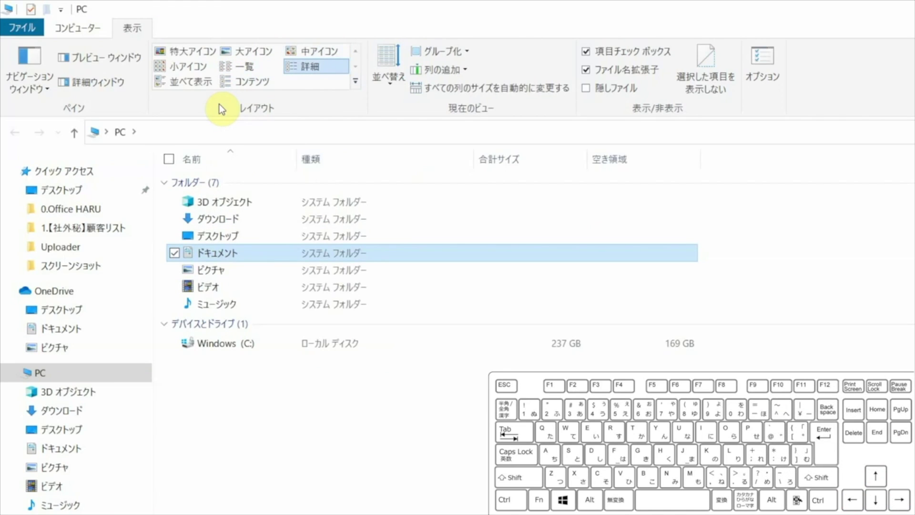
{"action": "key", "text": "Return"}
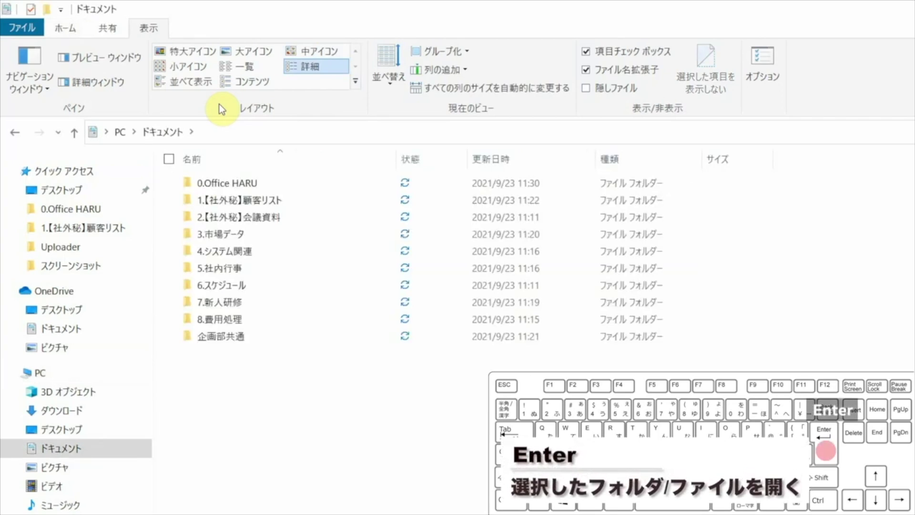
- Move the selection down the folder list to 5.社内行事 and back up to 0.Office HARU
{"action": "key", "text": "Down"}
{"action": "key", "text": "Down"}
{"action": "key", "text": "Down"}
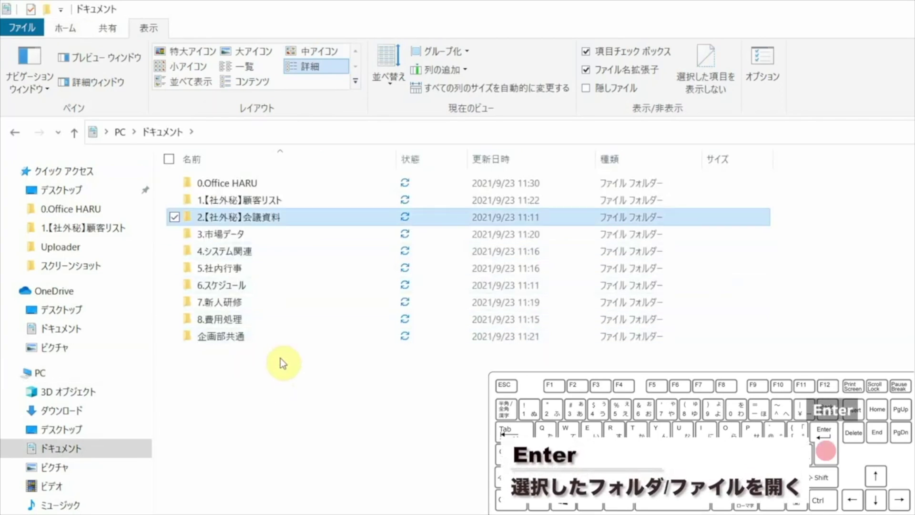
{"action": "key", "text": "Down"}
{"action": "key", "text": "Down"}
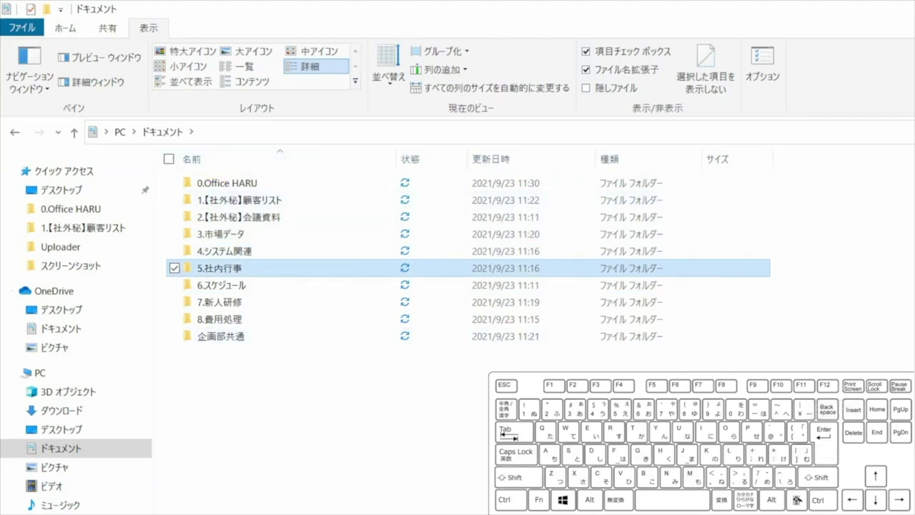
{"action": "key", "text": "Up"}
{"action": "key", "text": "Up"}
{"action": "key", "text": "Up"}
{"action": "key", "text": "Up"}
{"action": "key", "text": "Up"}
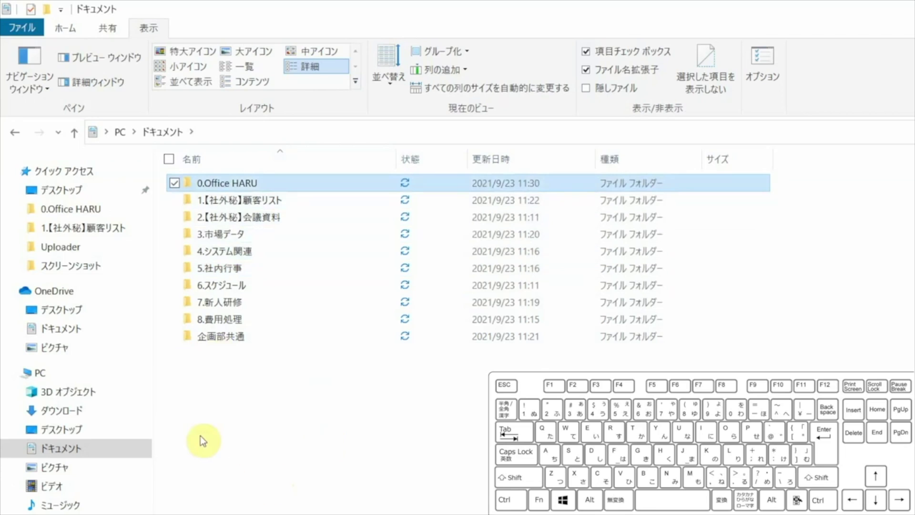
- Move the selection down to the last folder, 企画部共通, and return it to the first folder, 0.Office HARU
{"action": "key", "text": "Down"}
{"action": "key", "text": "Down"}
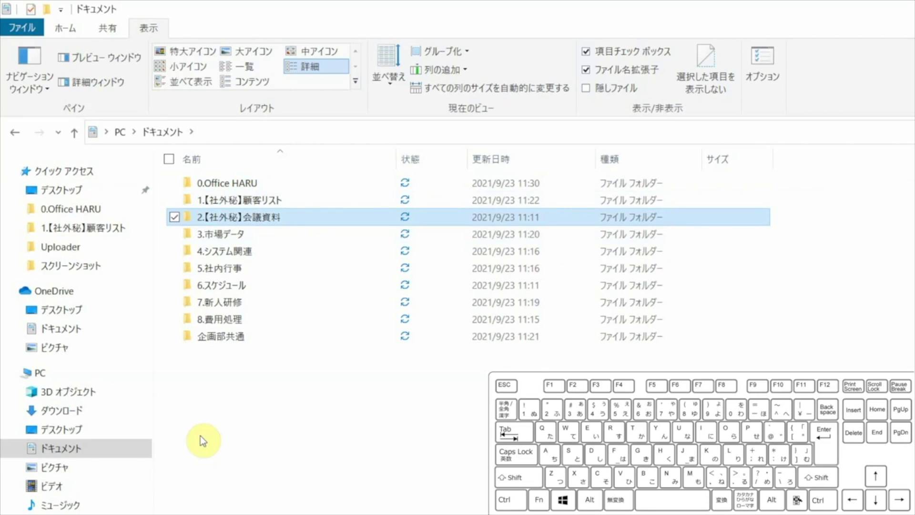
{"action": "key", "text": "Down"}
{"action": "key", "text": "Down"}
{"action": "key", "text": "Down"}
{"action": "key", "text": "Home"}
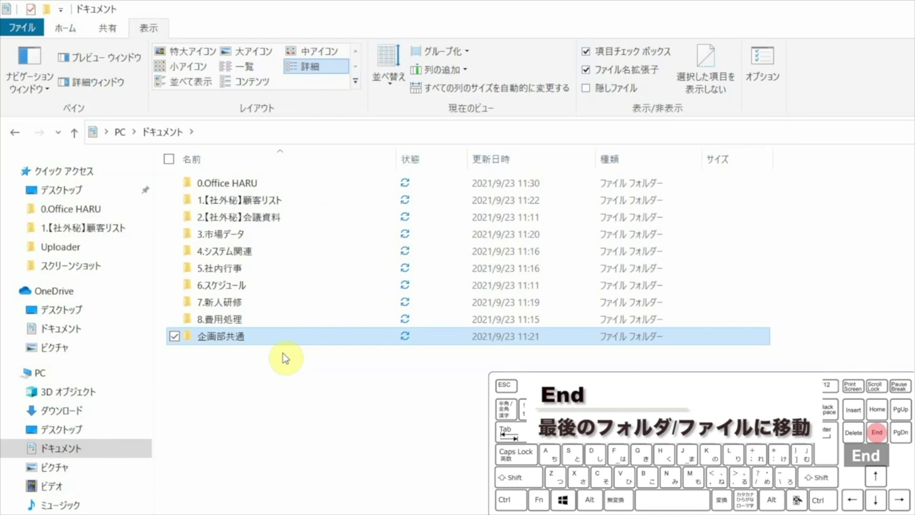
{"action": "key", "text": "Home"}
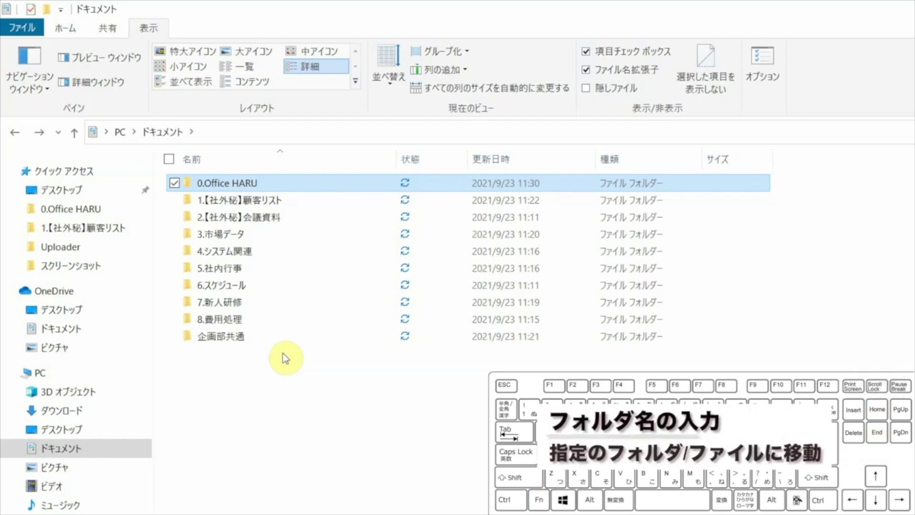
- Jump the selection by leading number through folders 3, 6, 8, 4, 0 and 7, ending on 5.社内行事
{"action": "key", "text": "3"}
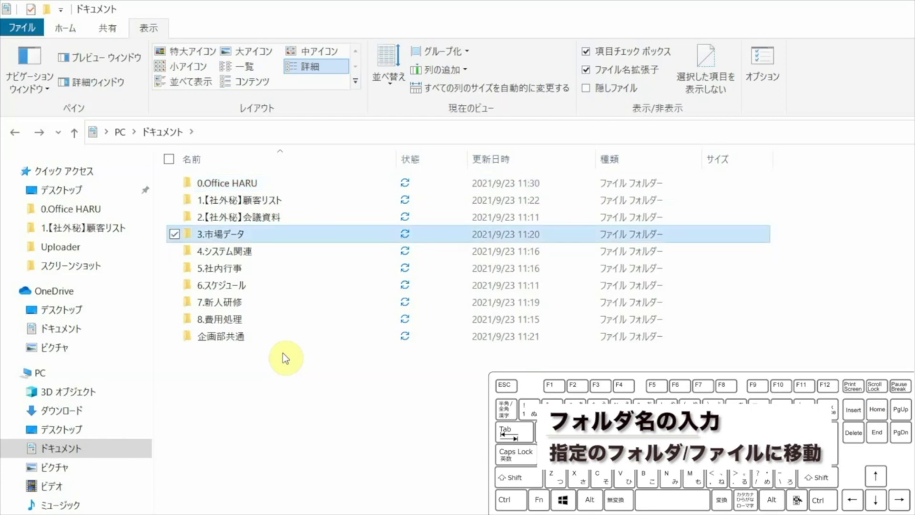
{"action": "key", "text": "6"}
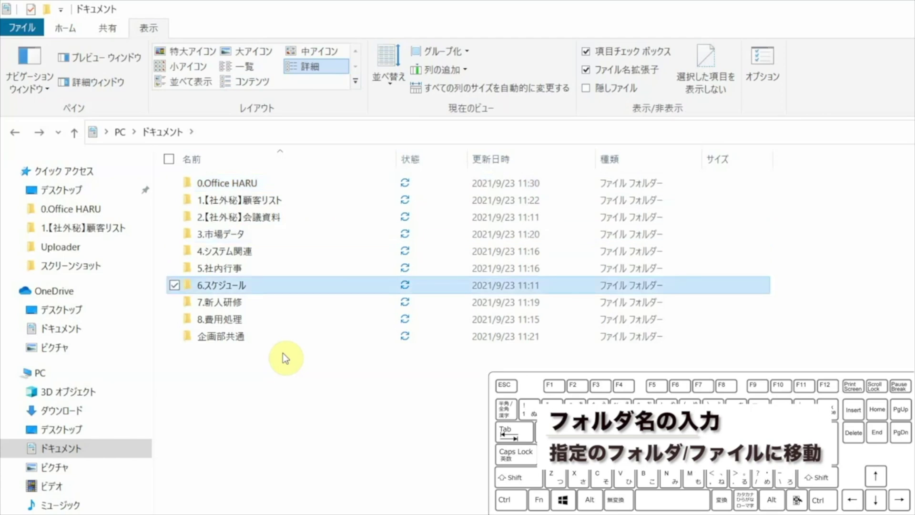
{"action": "key", "text": "8"}
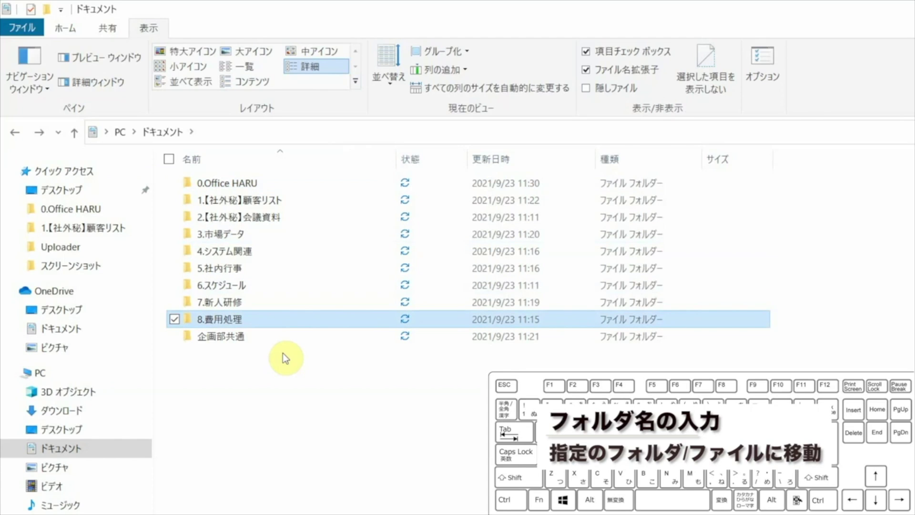
{"action": "key", "text": "4"}
{"action": "key", "text": "0"}
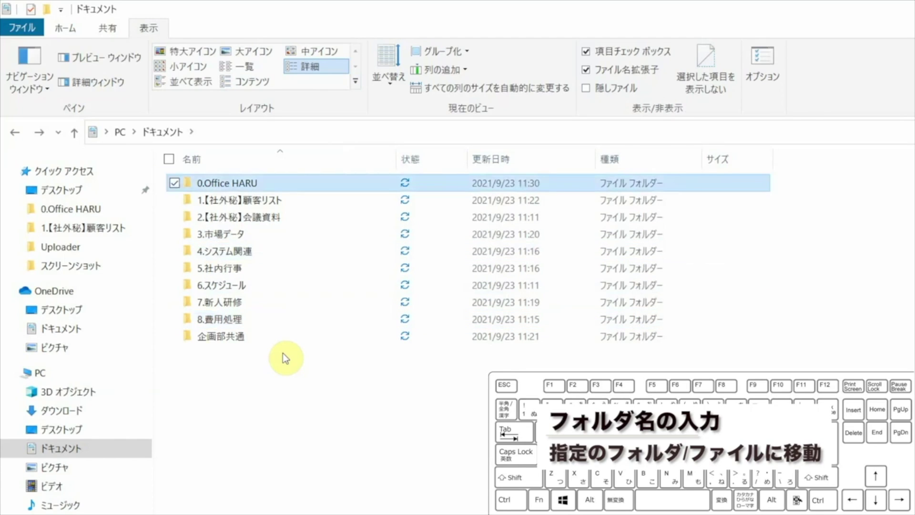
{"action": "key", "text": "7"}
{"action": "key", "text": "5"}
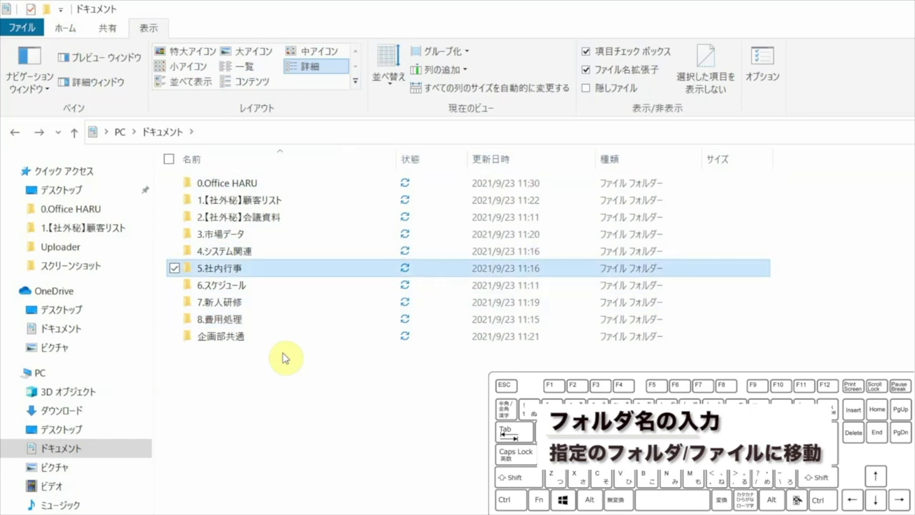
- Jump the selection to folder 7.新人研修 and on to 企画部共通 by entering the start of each name
{"action": "key", "text": "7"}
{"action": "type", "text": "kikaku"}
{"action": "key", "text": "Return"}
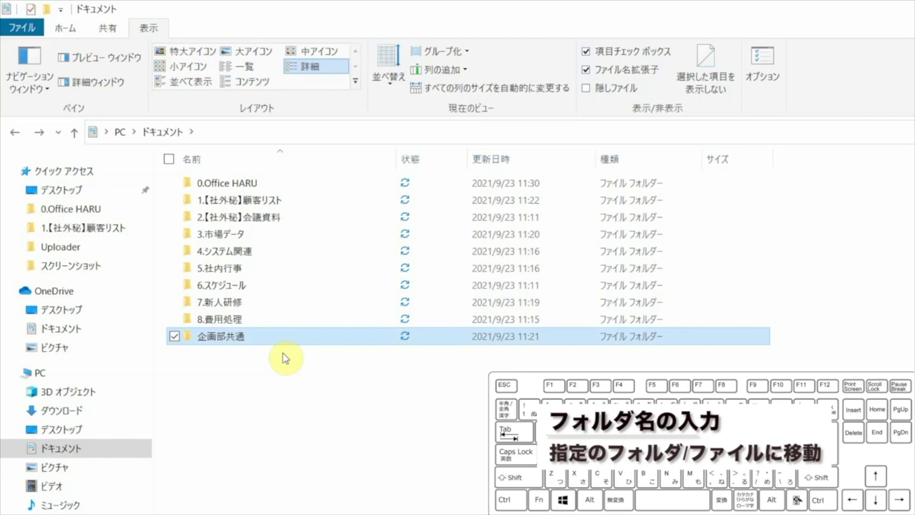
- Move the selection to 6.スケジュール and the last folder, and open the 0.Office HARU folder
{"action": "key", "text": "6"}
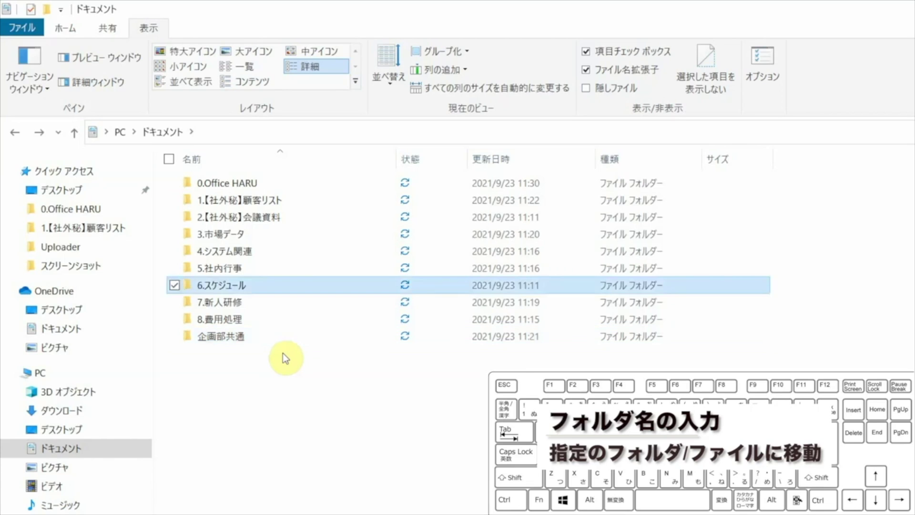
{"action": "key", "text": "0"}
{"action": "key", "text": "End"}
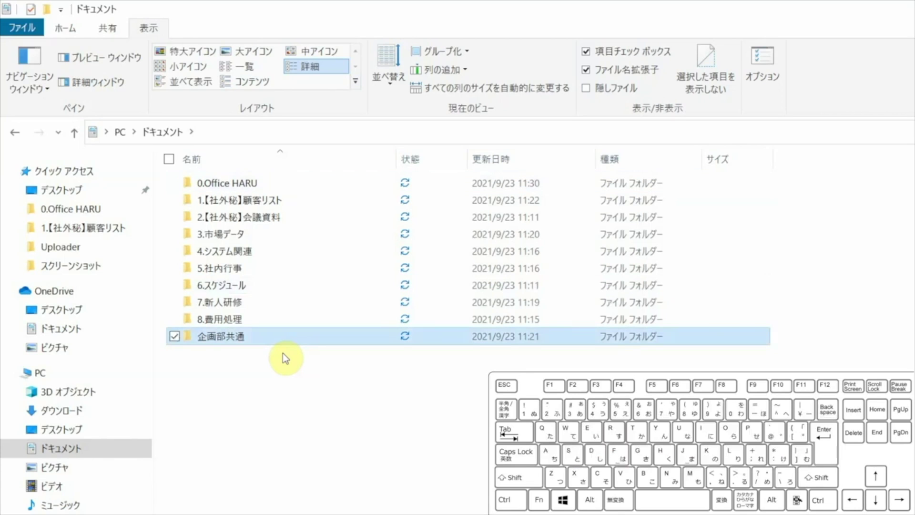
{"action": "key", "text": "0"}
{"action": "key", "text": "Return"}
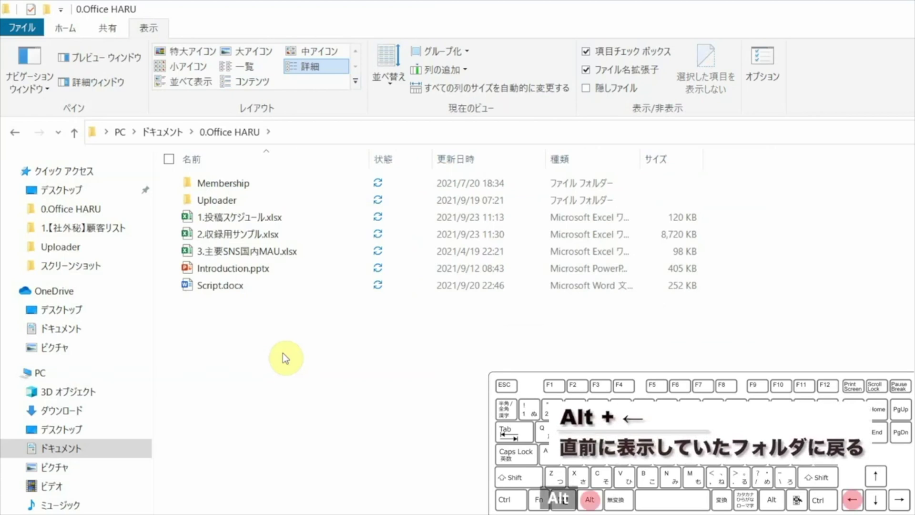
- Go back through the folder history to PC, forward to 0.Office HARU, and up the folder hierarchy to PC
{"action": "key", "text": "alt+Left"}
{"action": "key", "text": "alt+Left"}
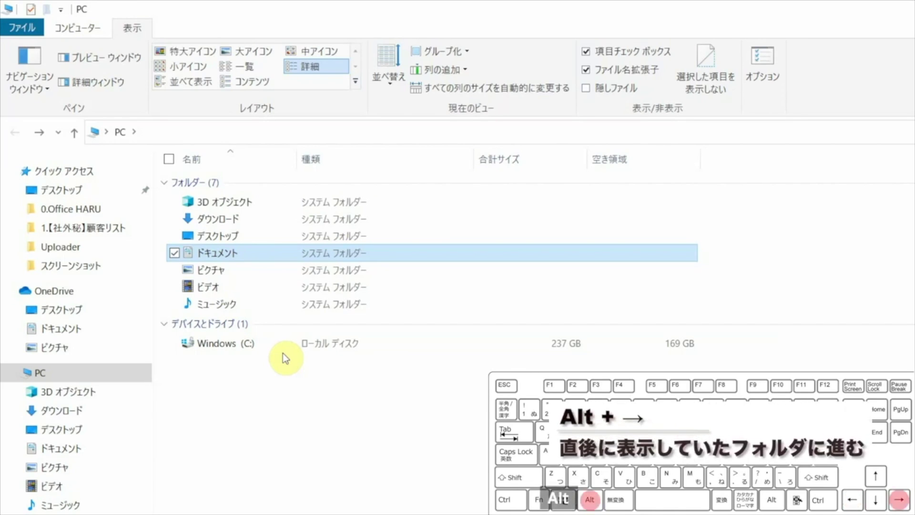
{"action": "key", "text": "alt+Right"}
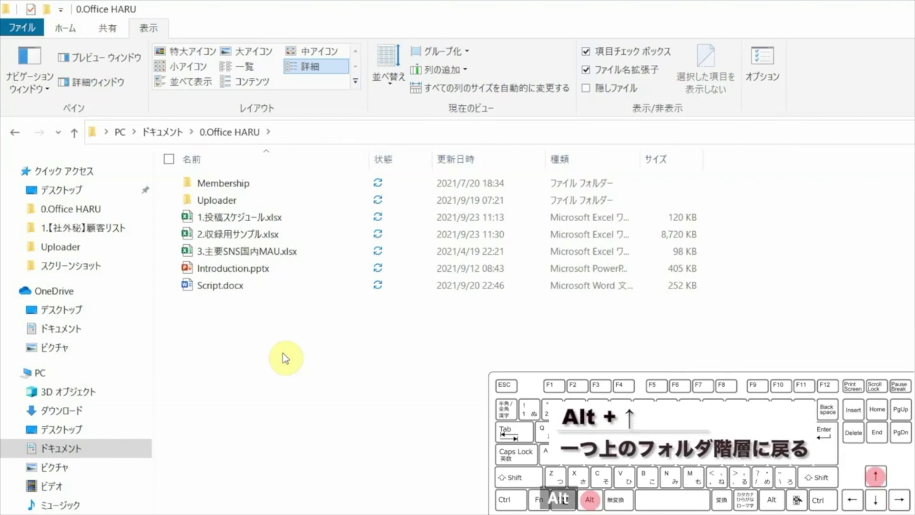
{"action": "key", "text": "alt+Up"}
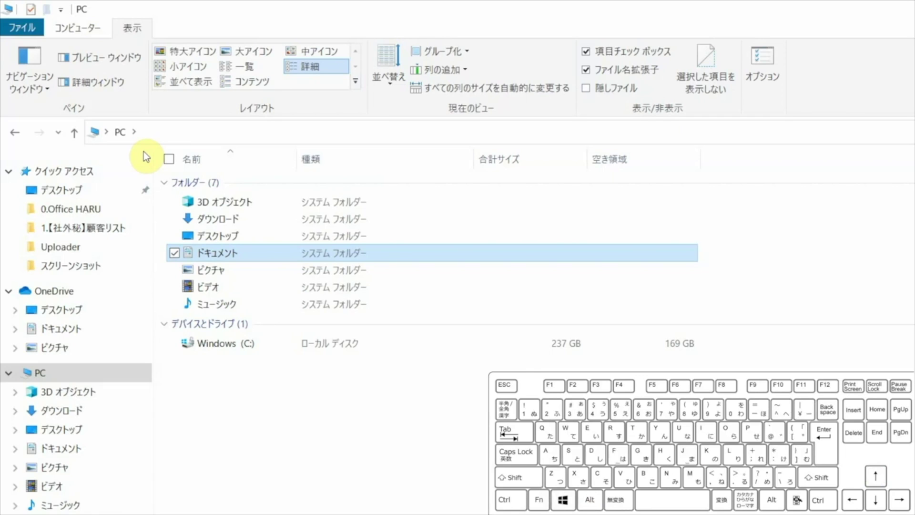
- Open the ドキュメント folder and its 0.Office HARU subfolder
{"action": "key", "text": "Return"}
{"action": "key", "text": "Down"}
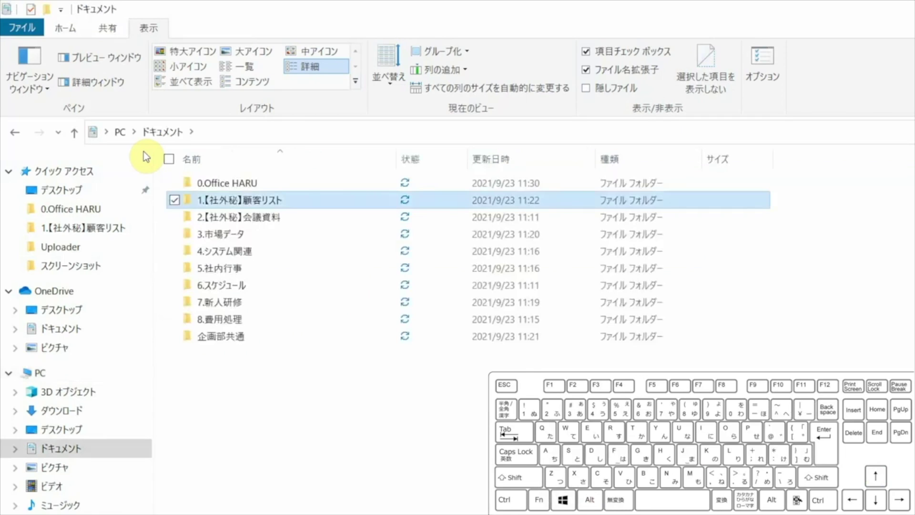
{"action": "key", "text": "Return"}
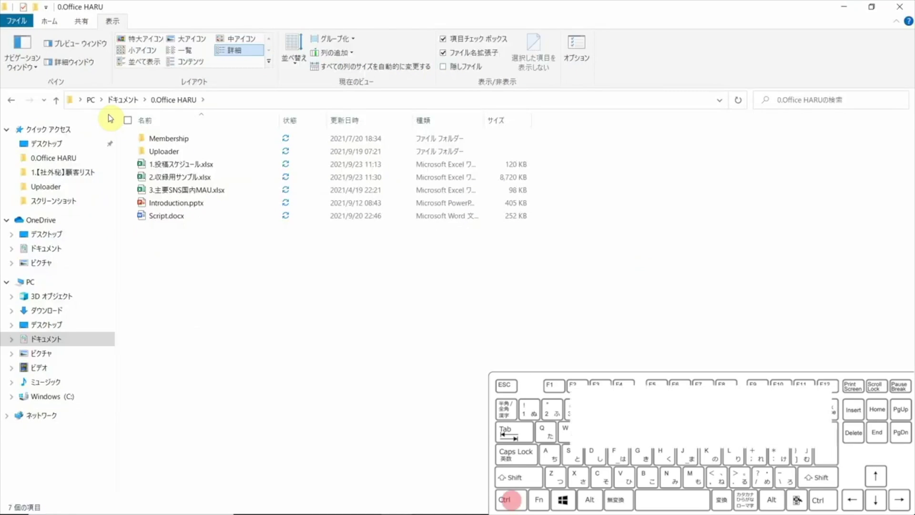
- In a new window of the same folder, open the Uploader subfolder and select スケジュール表.xlsx
{"action": "key", "text": "ctrl+n"}
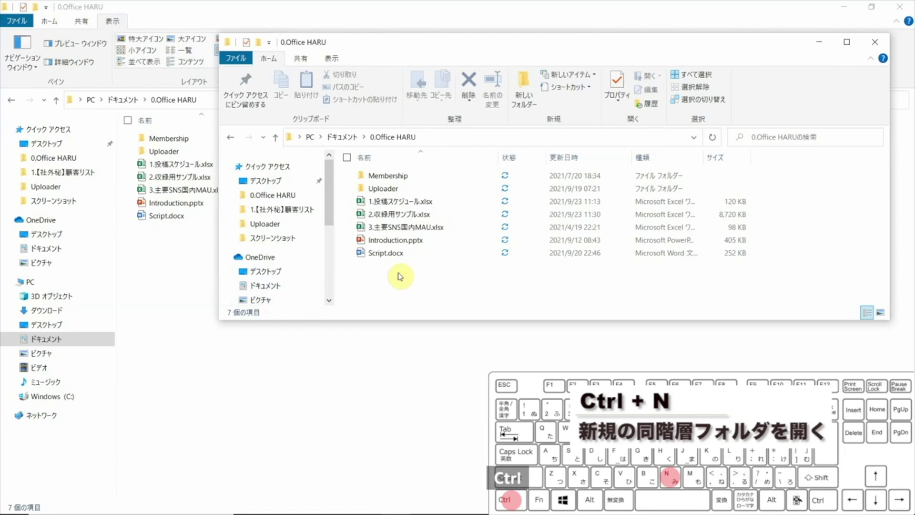
{"action": "key", "text": "Down"}
{"action": "key", "text": "Down"}
{"action": "key", "text": "Return"}
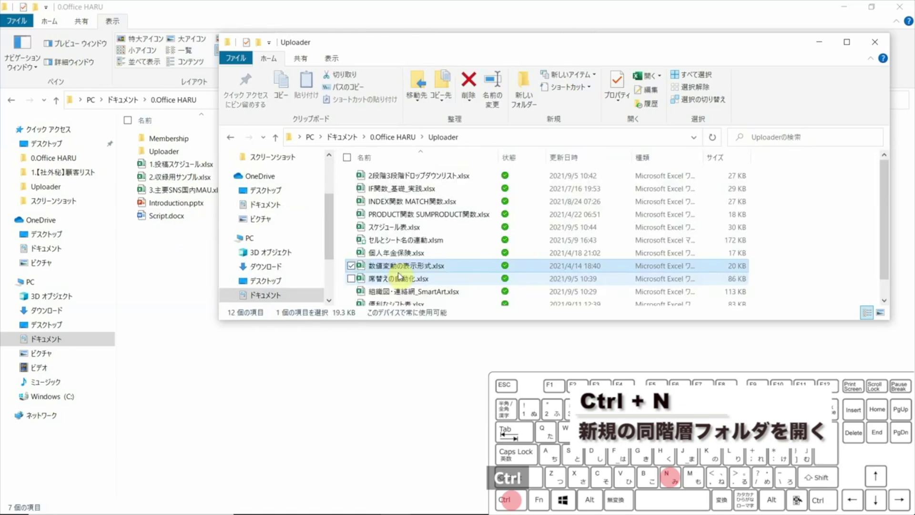
{"action": "key", "text": "Up"}
{"action": "key", "text": "Up"}
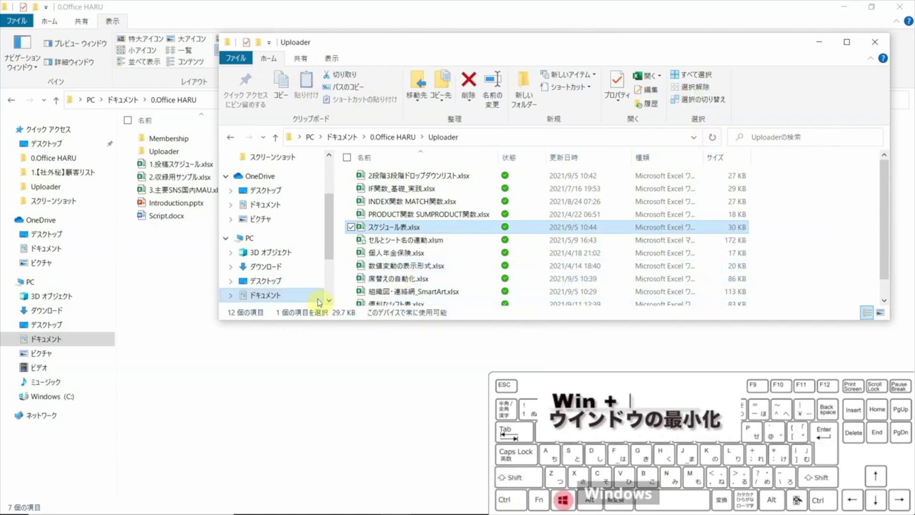
- Minimize the Uploader window, bring it back by switching windows, and close it
{"action": "key", "text": "super+Down"}
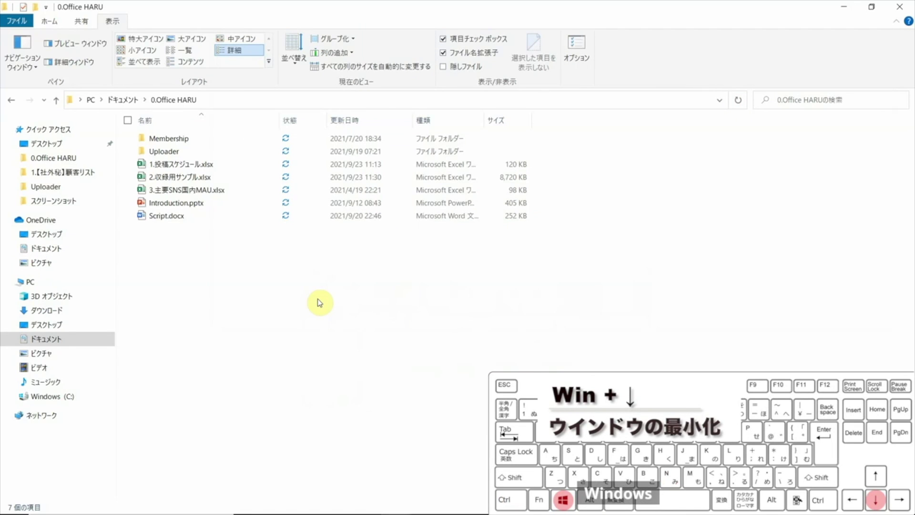
{"action": "key", "text": "alt+Tab"}
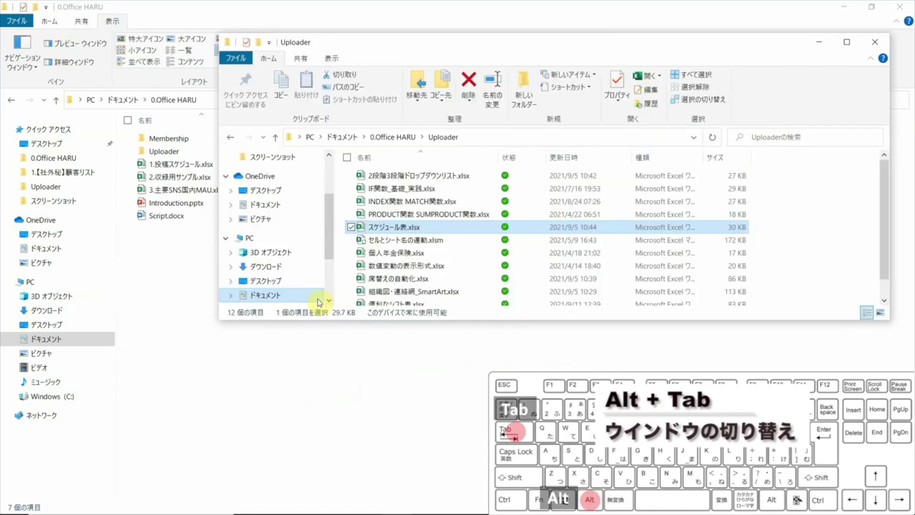
{"action": "key", "text": "alt+Tab"}
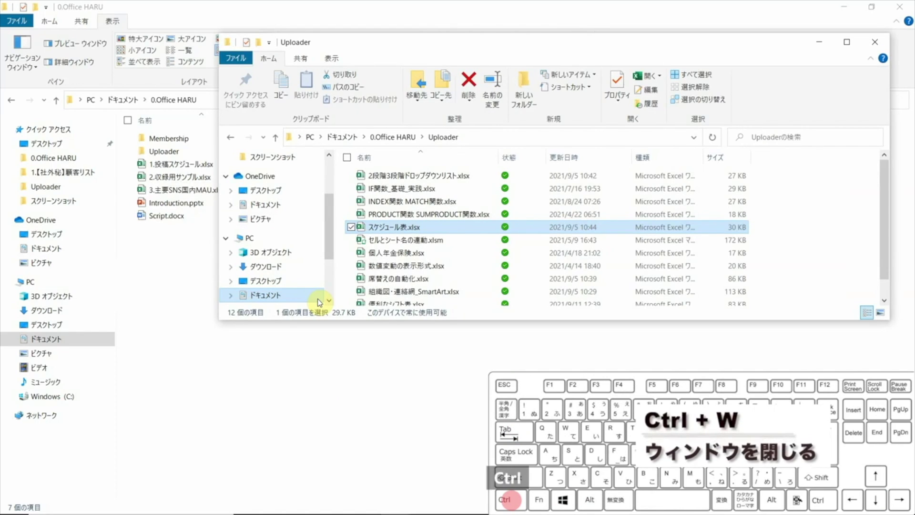
{"action": "key", "text": "ctrl+w"}
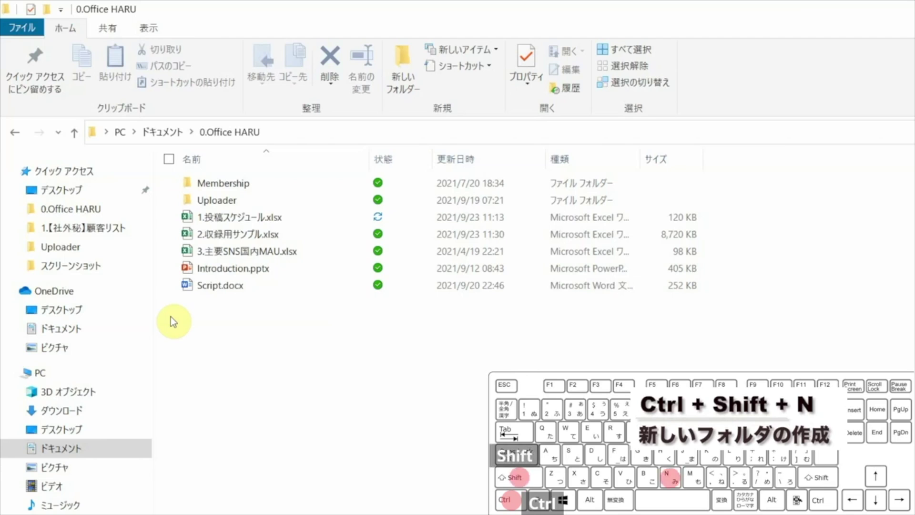
- Create a new folder named Sample inside the 0.Office HARU folder
{"action": "key", "text": "ctrl+shift+n"}
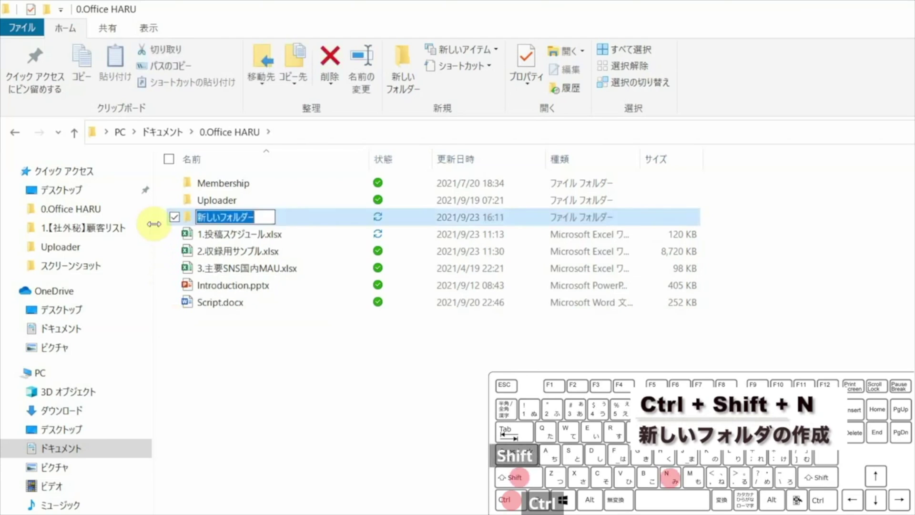
{"action": "type", "text": "Sample"}
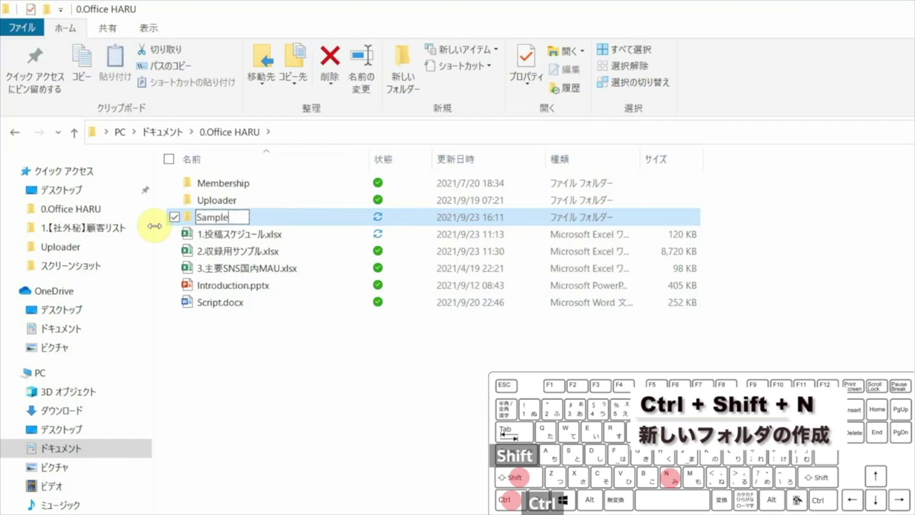
{"action": "key", "text": "Return"}
- Duplicate the file 3.主要SNS国内MAU.xlsx within the same folder
{"action": "key", "text": "Down"}
{"action": "key", "text": "Down"}
{"action": "key", "text": "Down"}
{"action": "key", "text": "Down"}
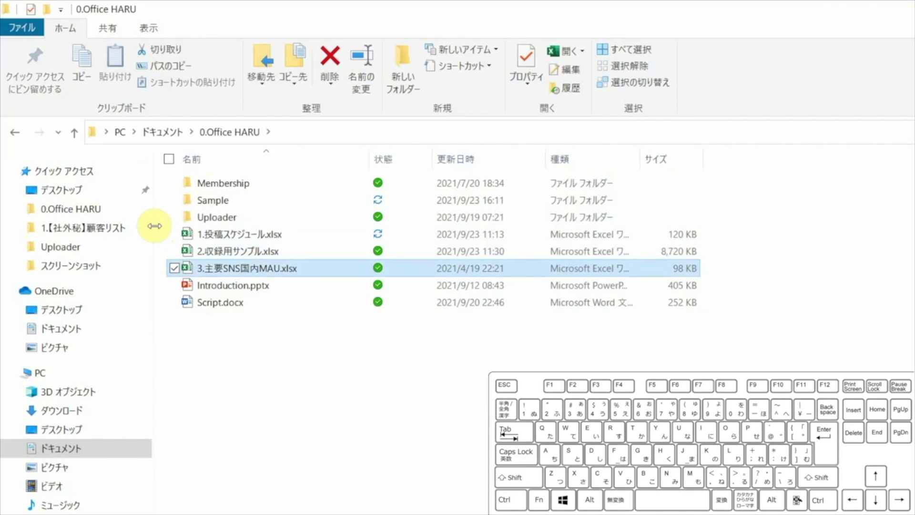
{"action": "key", "text": "ctrl+c"}
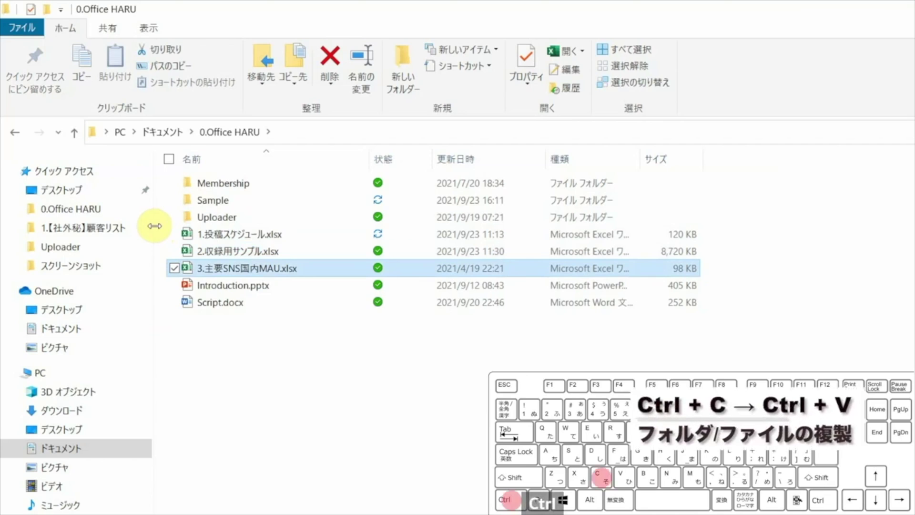
{"action": "key", "text": "ctrl+v"}
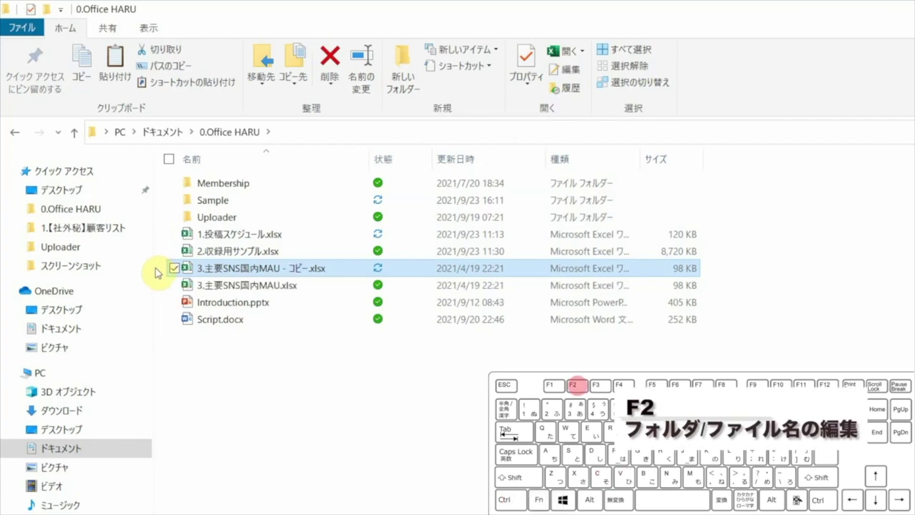
- Rename the copied file 3.主要SNS国内MAU - コピー.xlsx as Sample.xlsx
{"action": "key", "text": "F2"}
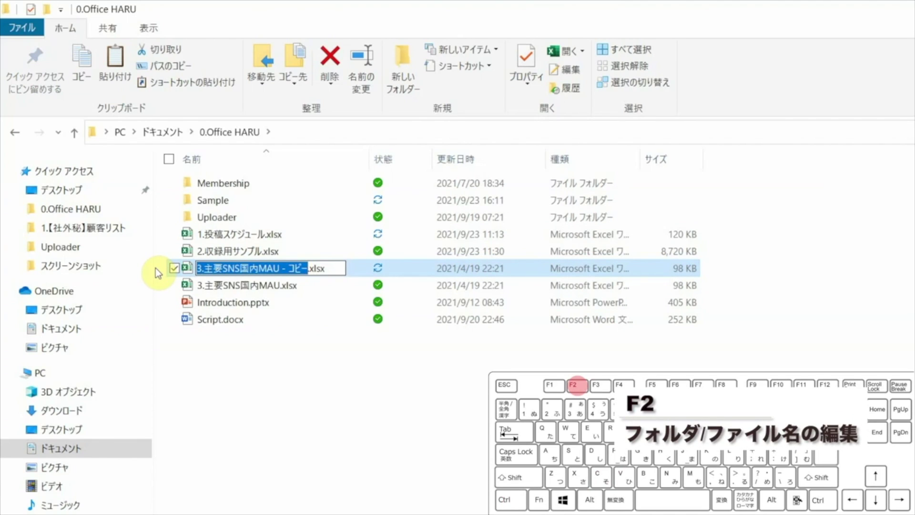
{"action": "type", "text": "Sample"}
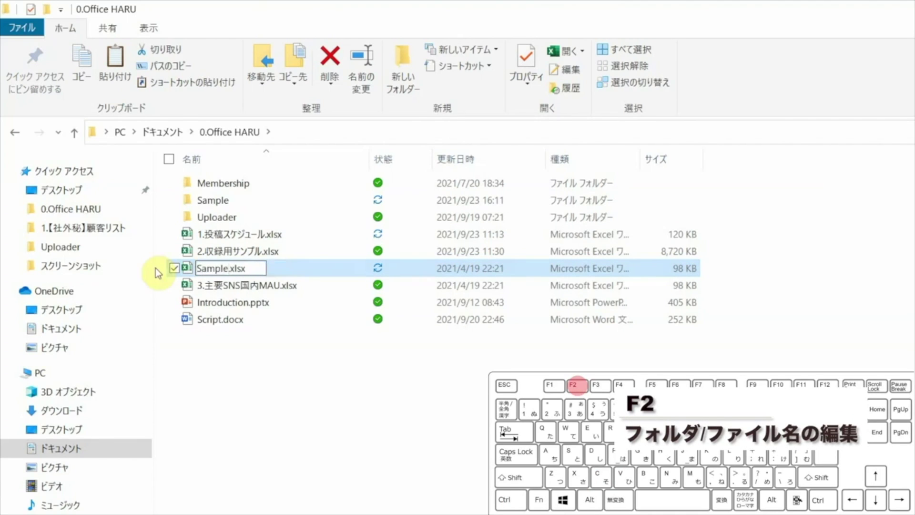
{"action": "key", "text": "Return"}
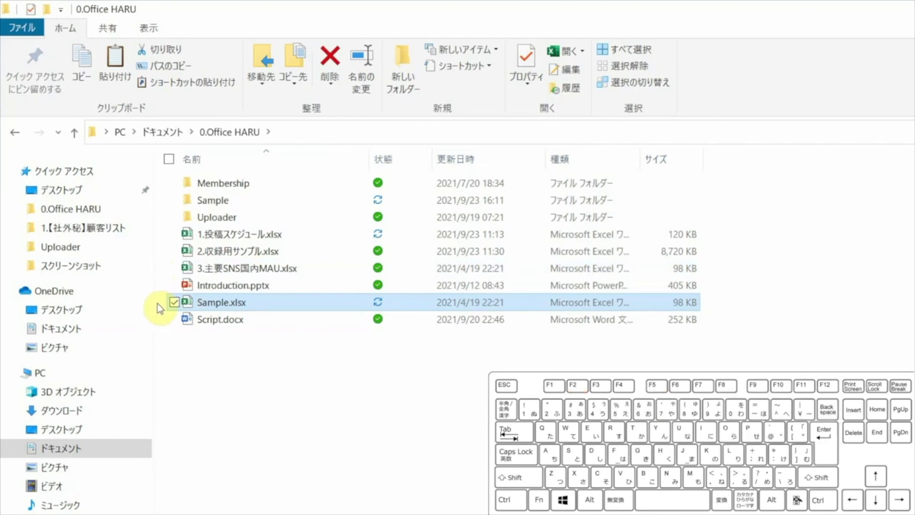
- Move Sample.xlsx from the 0.Office HARU folder into its Sample subfolder
{"action": "key", "text": "ctrl+x"}
{"action": "key", "text": "Up"}
{"action": "key", "text": "Up"}
{"action": "key", "text": "Up"}
{"action": "key", "text": "Up"}
{"action": "key", "text": "Up"}
{"action": "key", "text": "Up"}
{"action": "key", "text": "Return"}
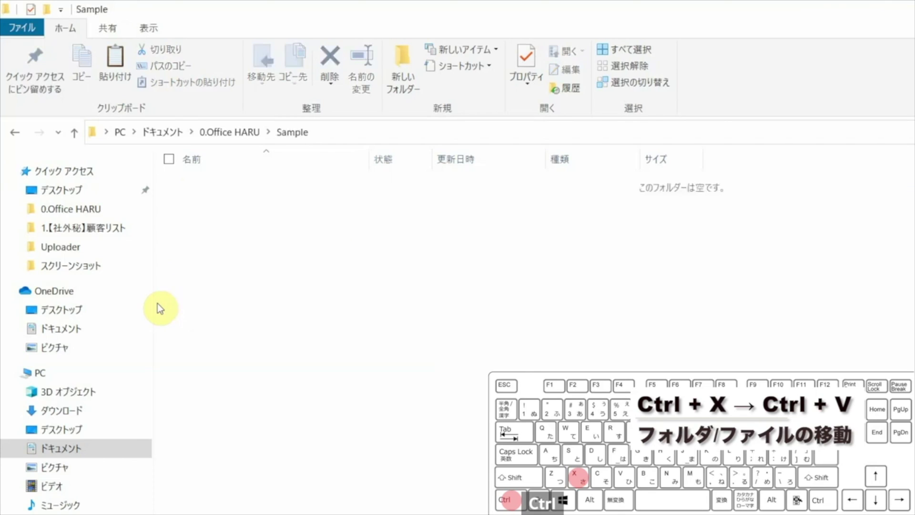
{"action": "key", "text": "ctrl+v"}
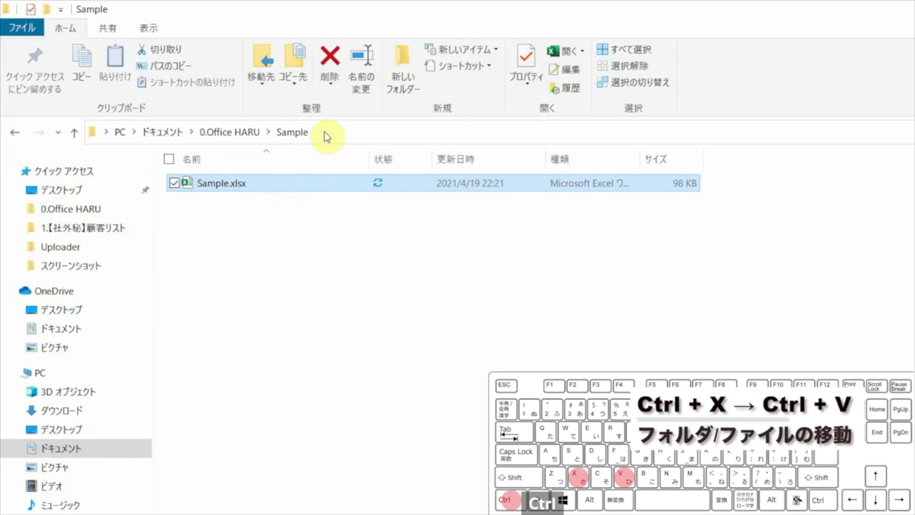
- Go back up to the ドキュメント folder and open the 1.【社外秘】顧客リスト folder
{"action": "key", "text": "alt+Up"}
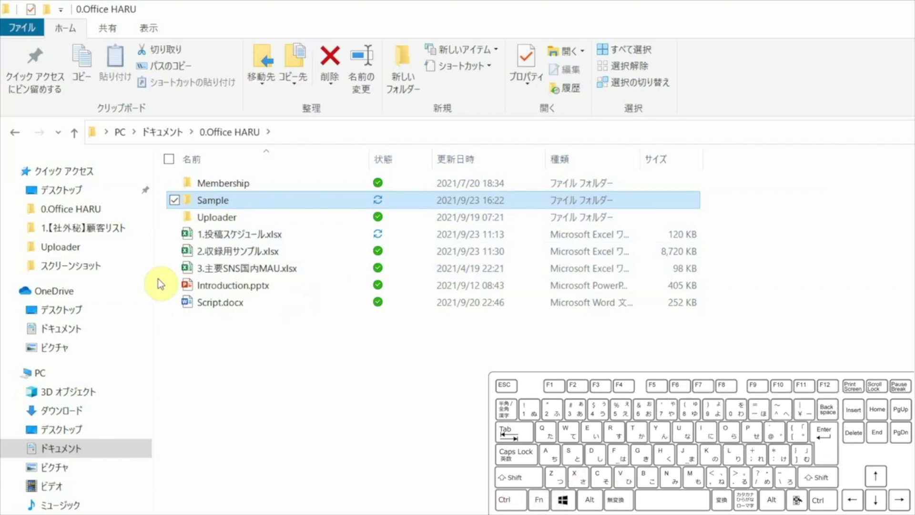
{"action": "key", "text": "alt+Up"}
{"action": "key", "text": "Down"}
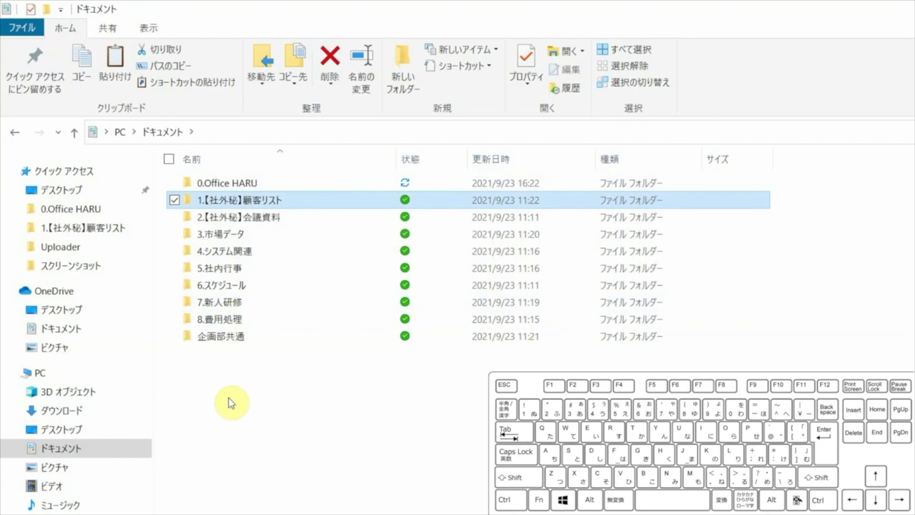
{"action": "key", "text": "Return"}
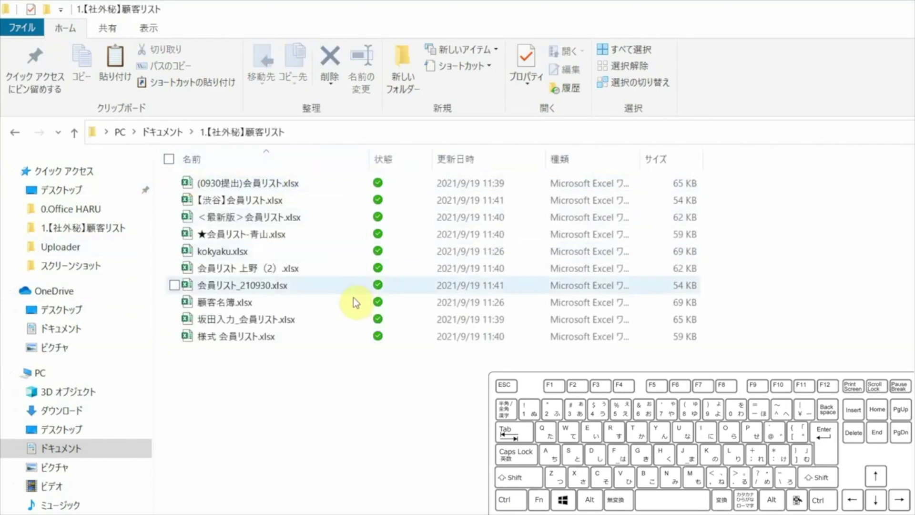
- Select a run of consecutive files starting at kokyaku.xlsx, and return the selection to the first file in the list
{"action": "key", "text": "Down"}
{"action": "key", "text": "Down"}
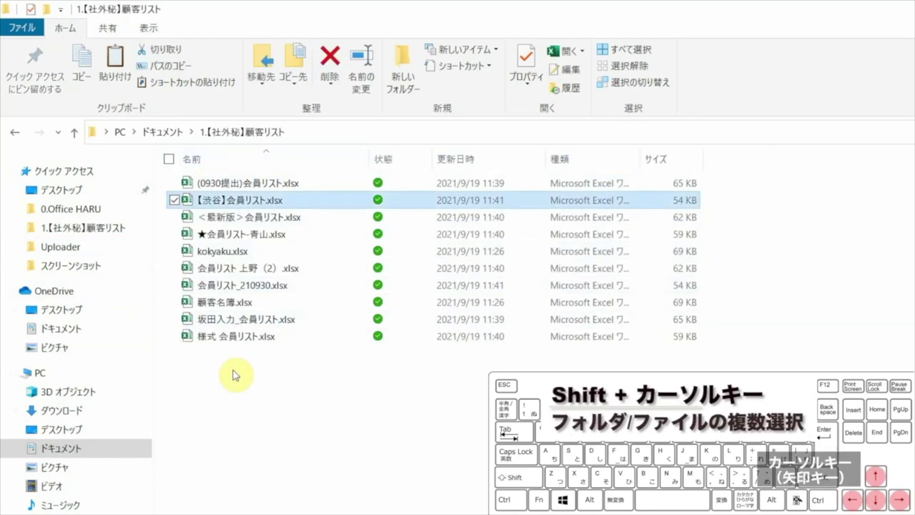
{"action": "key", "text": "Down"}
{"action": "key", "text": "Down"}
{"action": "key", "text": "shift+Down"}
{"action": "key", "text": "shift+Down"}
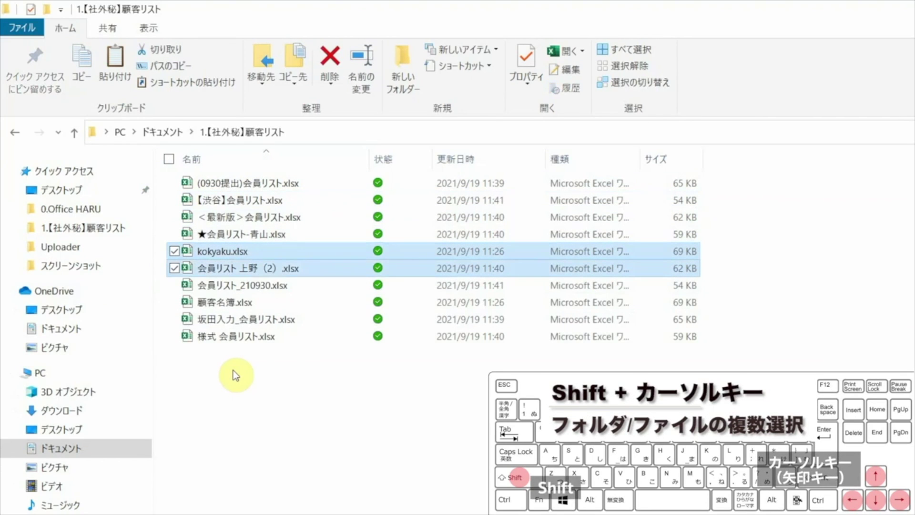
{"action": "key", "text": "shift+Down"}
{"action": "key", "text": "shift+Down"}
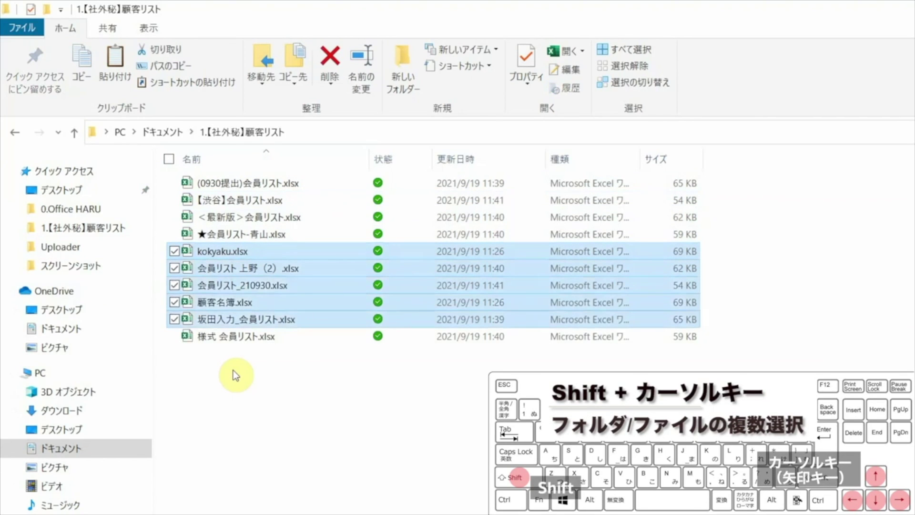
{"action": "key", "text": "shift+Down"}
{"action": "key", "text": "Home"}
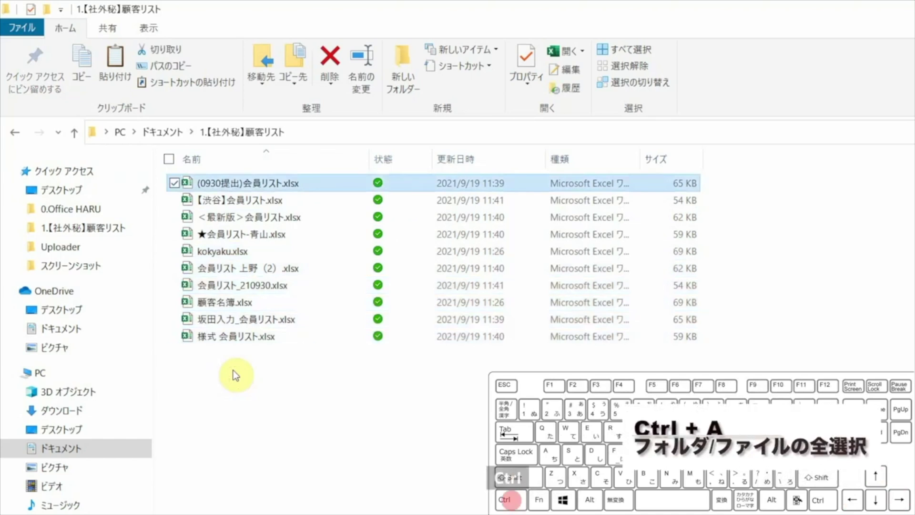
- Batch-rename all files in the 1.【社外秘】顧客リスト folder with the common base name 会員リスト
{"action": "key", "text": "ctrl+a"}
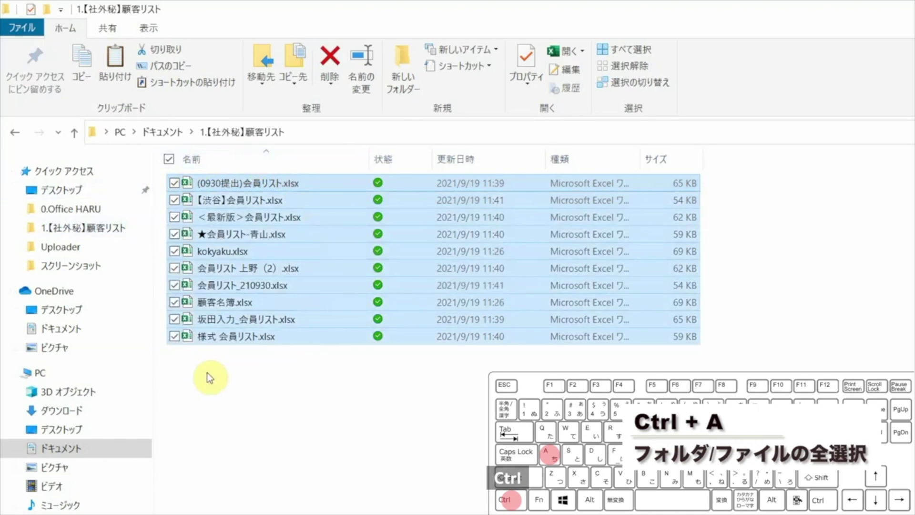
{"action": "key", "text": "F2"}
{"action": "key", "text": "Right"}
{"action": "key", "text": "Left"}
{"action": "key", "text": "Left"}
{"action": "key", "text": "Left"}
{"action": "key", "text": "Left"}
{"action": "key", "text": "BackSpace"}
{"action": "key", "text": "BackSpace"}
{"action": "key", "text": "BackSpace"}
{"action": "key", "text": "BackSpace"}
{"action": "key", "text": "BackSpace"}
{"action": "key", "text": "BackSpace"}
{"action": "key", "text": "BackSpace"}
{"action": "key", "text": "BackSpace"}
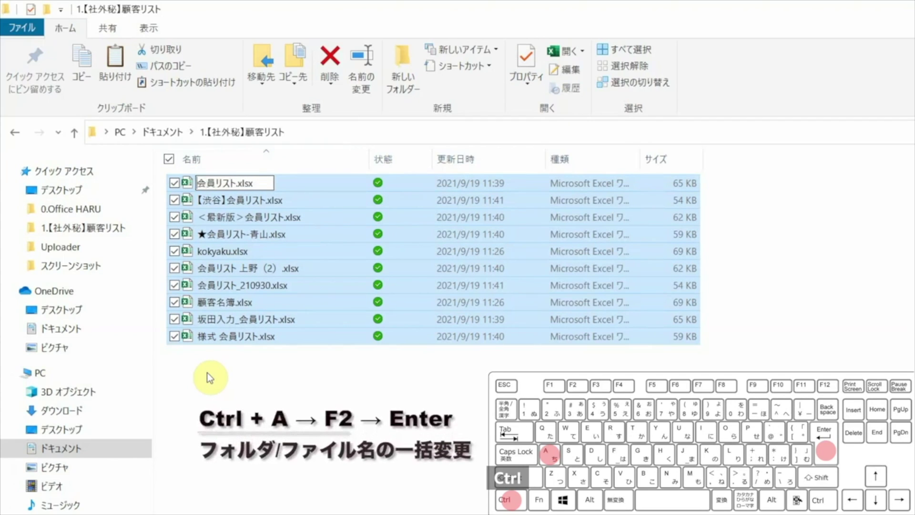
{"action": "key", "text": "Return"}
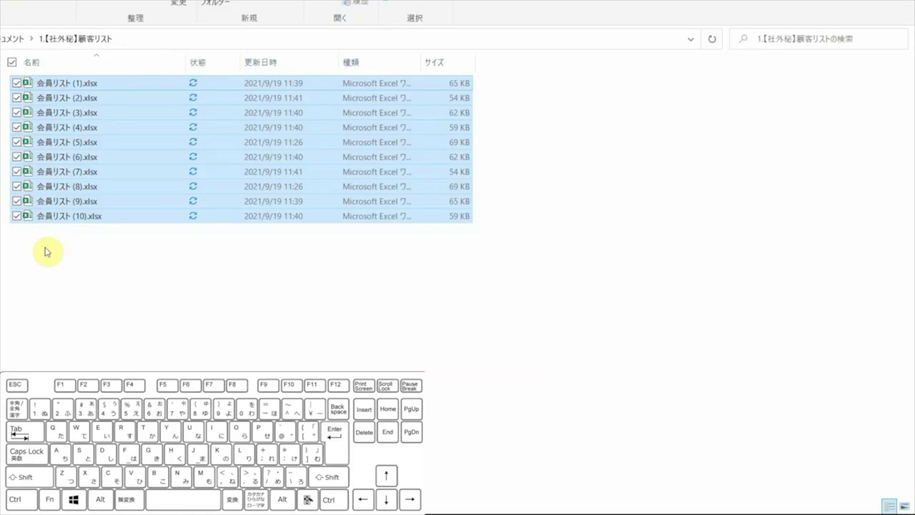
- Show the file preview from the first file on, and rename 会員リスト (10).xlsx as 会員リスト 池袋.xlsx
{"action": "key", "text": "Home"}
{"action": "key", "text": "alt+p"}
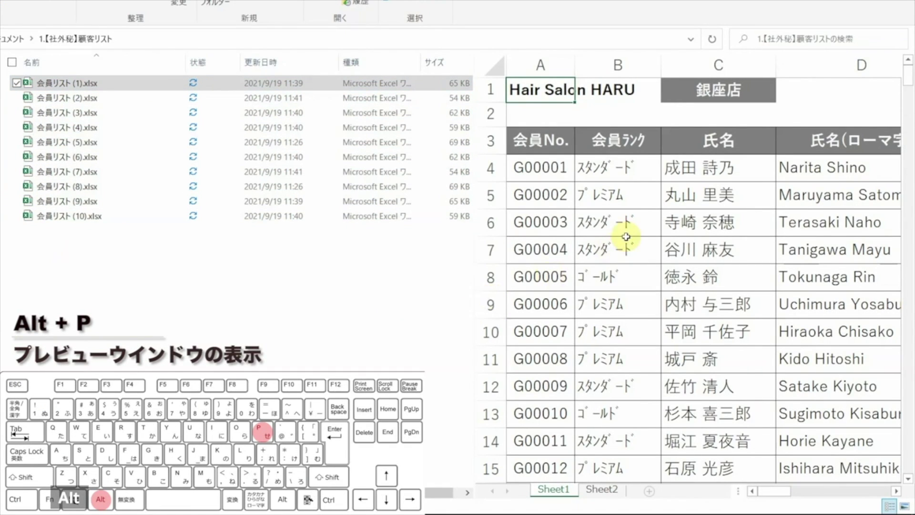
{"action": "left_click", "coordinate": [129, 216]}
{"action": "key", "text": "Right"}
{"action": "key", "text": "BackSpace"}
{"action": "key", "text": "BackSpace"}
{"action": "key", "text": "BackSpace"}
{"action": "key", "text": "BackSpace"}
{"action": "type", "text": "池袋"}
{"action": "key", "text": "Return"}
{"action": "key", "text": "Return"}
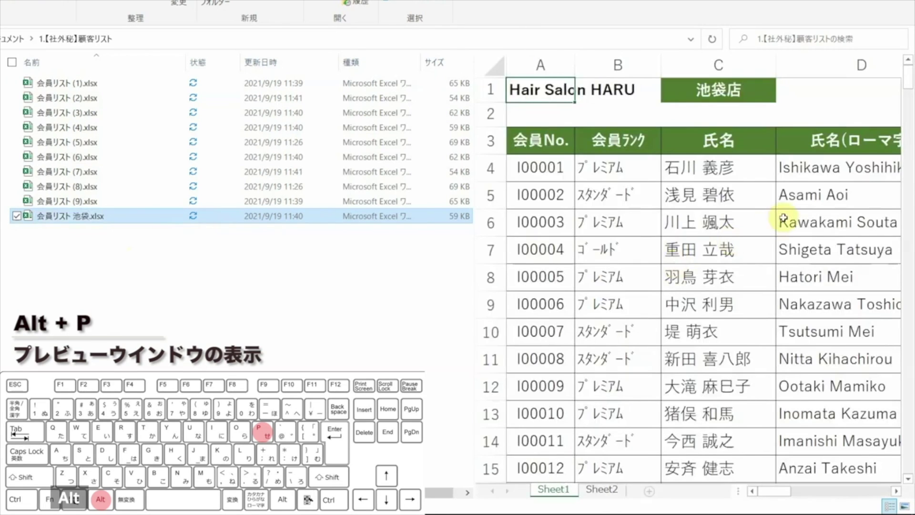
- Look through the previewed 会員リスト 池袋.xlsx data on Sheet1 and Sheet2, and hide the preview
{"action": "scroll", "coordinate": [782, 218], "scroll_direction": "right", "scroll_amount": 6}
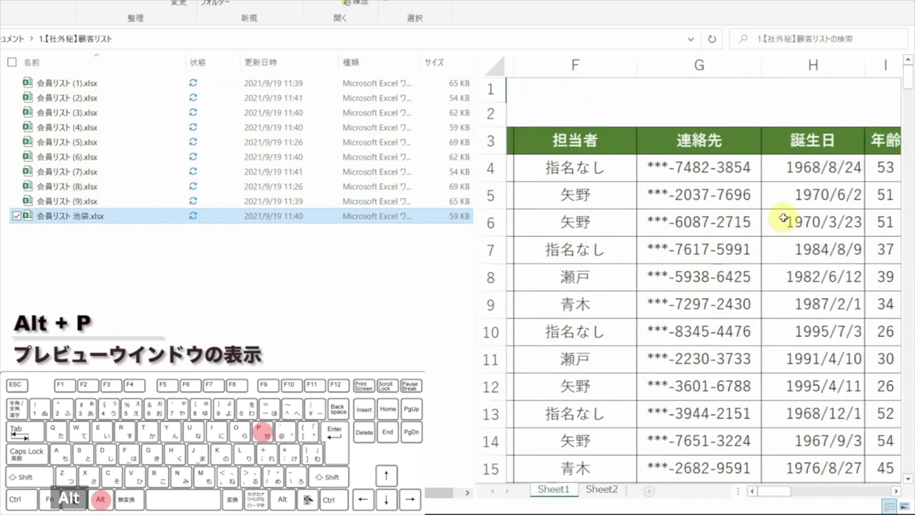
{"action": "scroll", "coordinate": [782, 217], "scroll_direction": "down", "scroll_amount": 2}
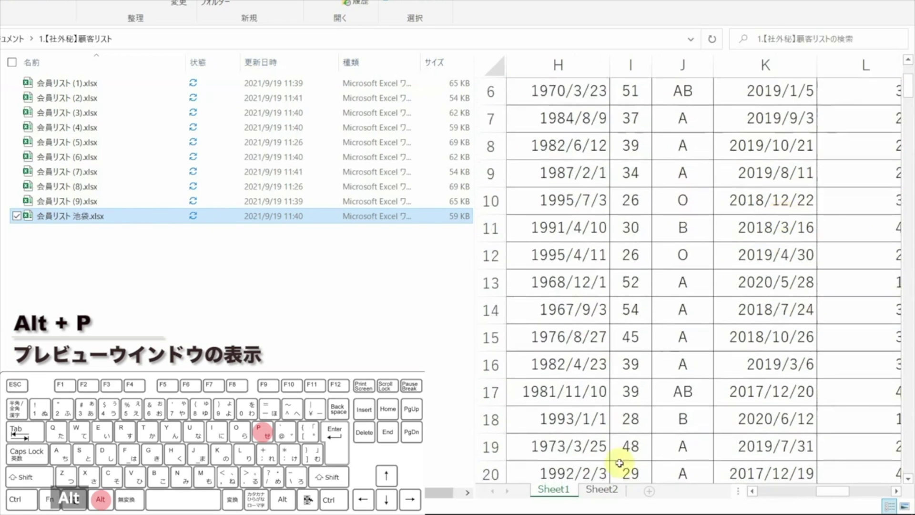
{"action": "left_click", "coordinate": [601, 489]}
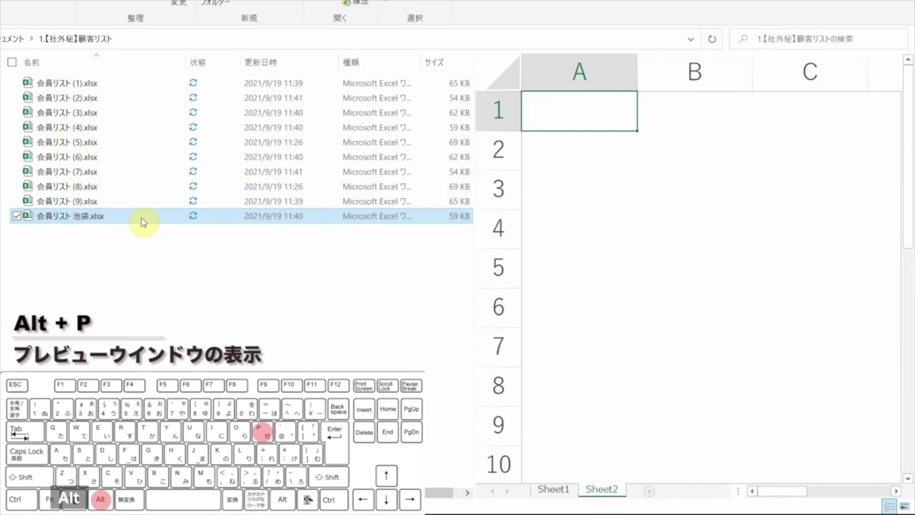
{"action": "key", "text": "alt+p"}
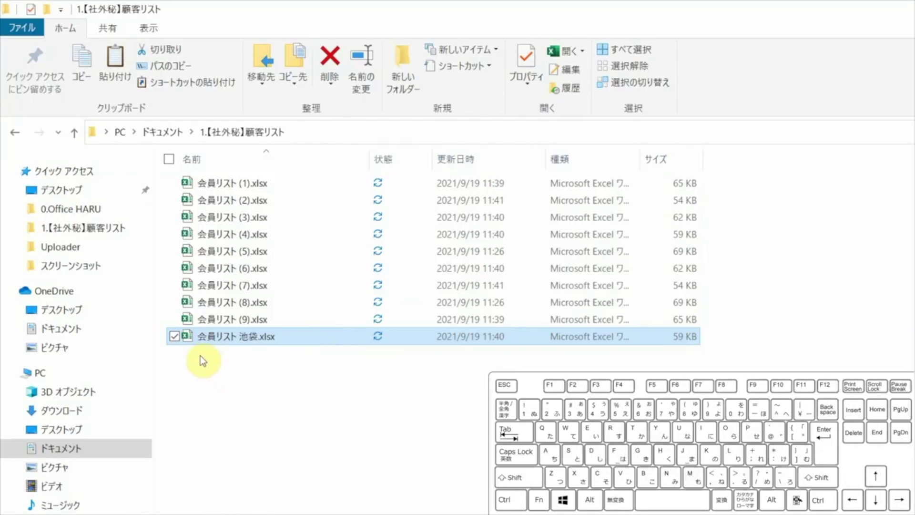
- Delete 会員リスト 池袋.xlsx, 会員リスト (9).xlsx, 会員リスト (8).xlsx and 会員リスト (7).xlsx one after another
{"action": "key", "text": "Delete"}
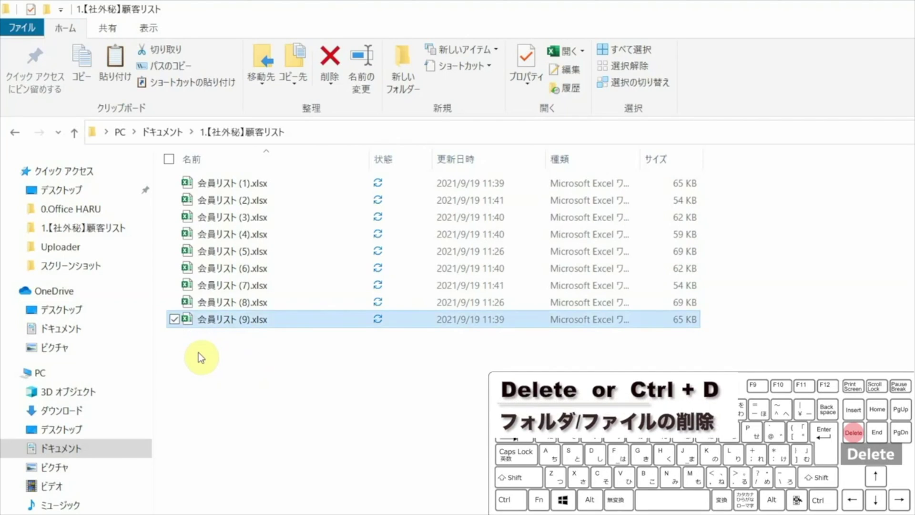
{"action": "key", "text": "Delete"}
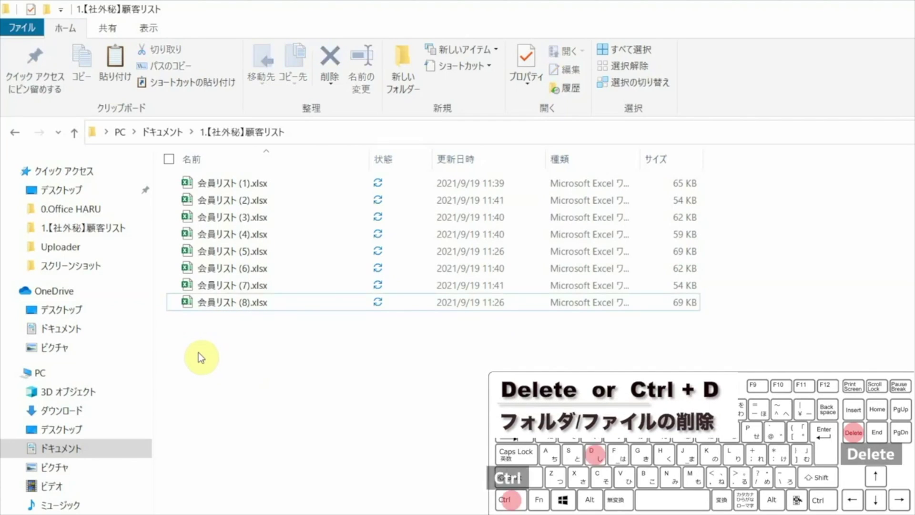
{"action": "key", "text": "Delete"}
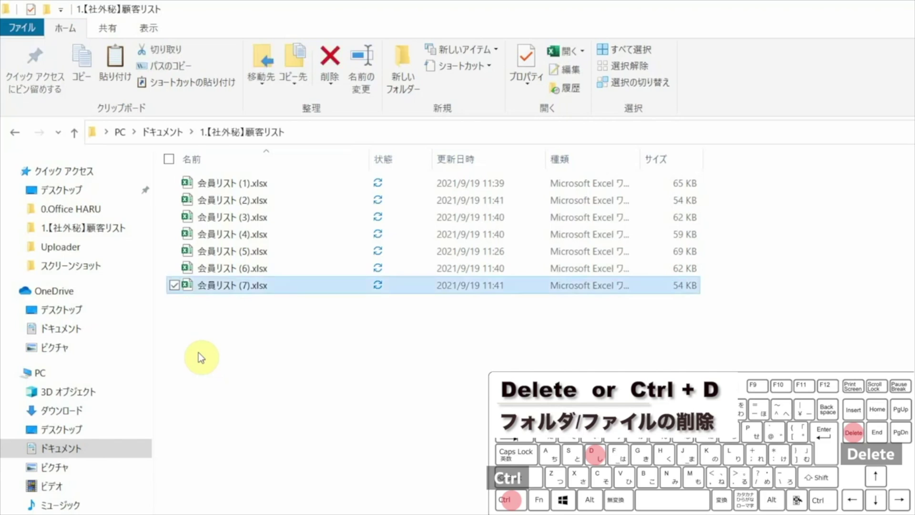
{"action": "key", "text": "Delete"}
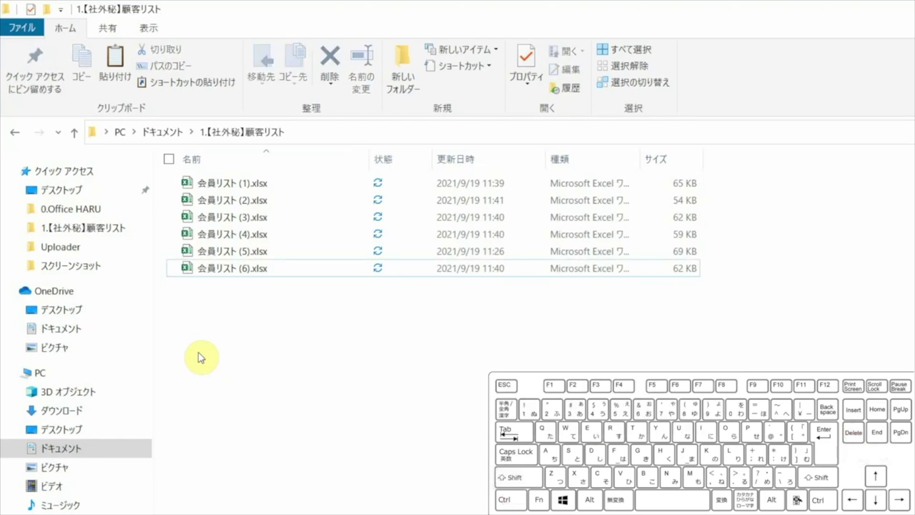
- Undo the last two file deletions and redo the deletion of 会員リスト (8).xlsx
{"action": "key", "text": "ctrl+z"}
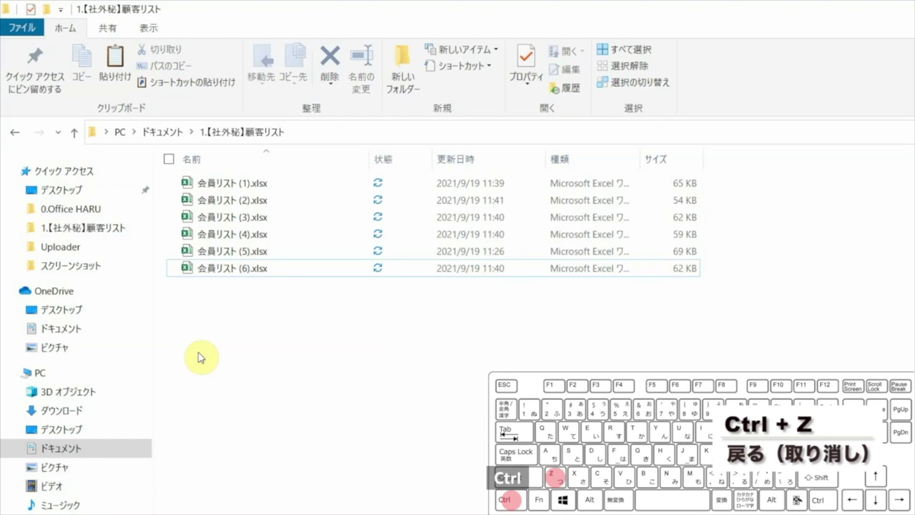
{"action": "key", "text": "ctrl+z"}
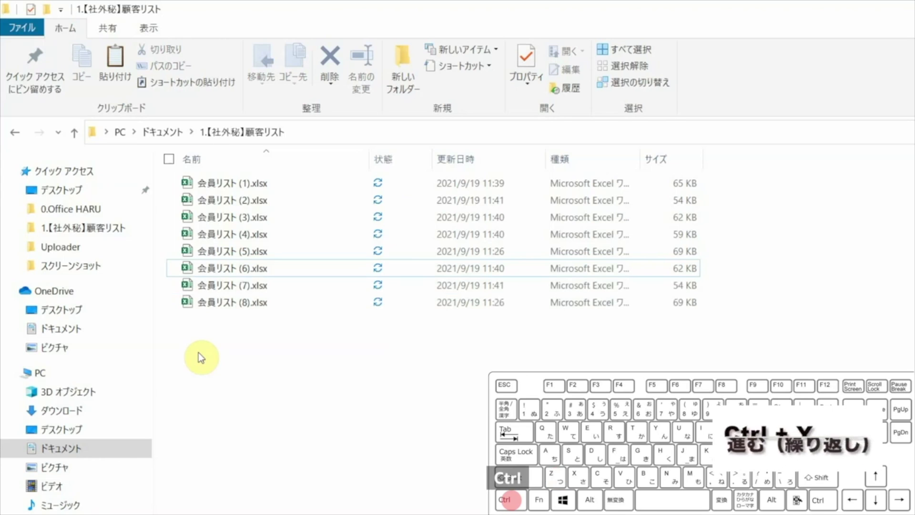
{"action": "key", "text": "ctrl+y"}
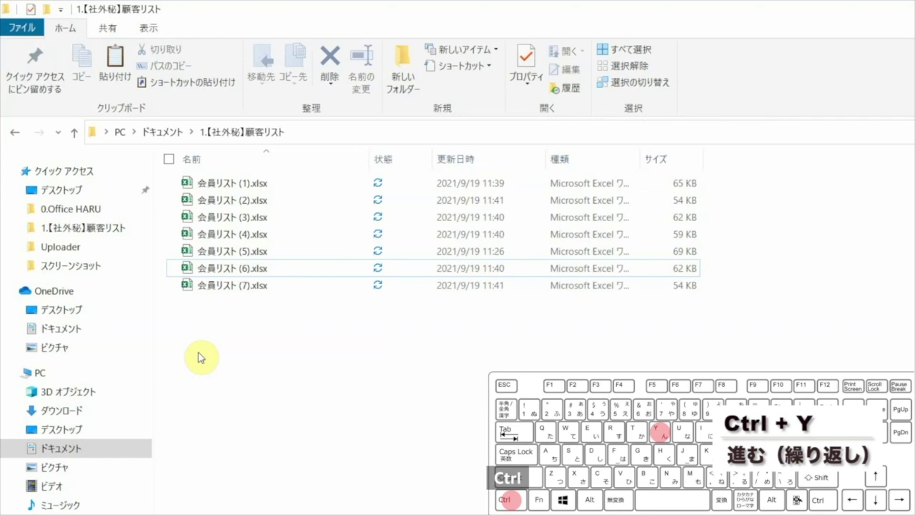
- Return to the ドキュメント folder and open the Uploader subfolder of 0.Office HARU
{"action": "key", "text": "alt+Up"}
{"action": "key", "text": "Up"}
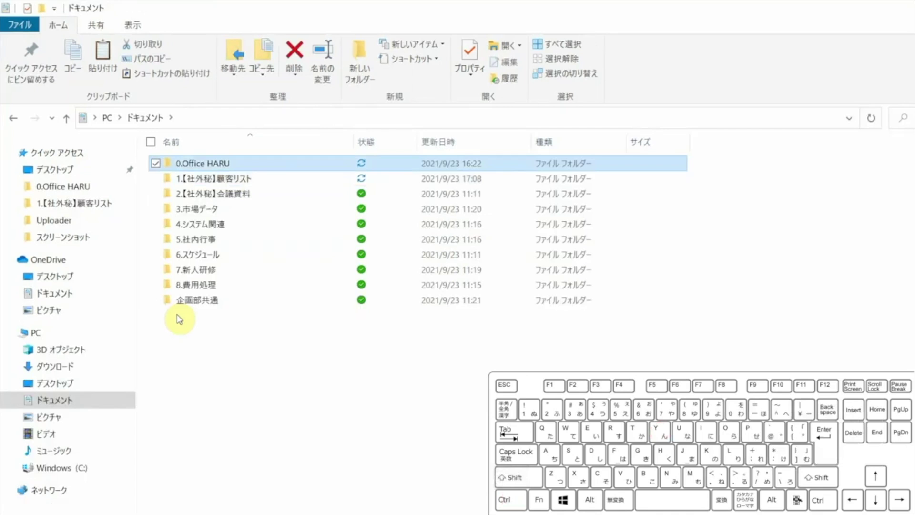
{"action": "key", "text": "Return"}
{"action": "key", "text": "Down"}
{"action": "key", "text": "Down"}
{"action": "key", "text": "Return"}
- Permanently delete IF関数_基礎_実践.xlsx and INDEX関数 MATCH関数.xlsx from the Uploader folder
{"action": "key", "text": "Down"}
{"action": "key", "text": "shift+Down"}
{"action": "key", "text": "shift+Delete"}
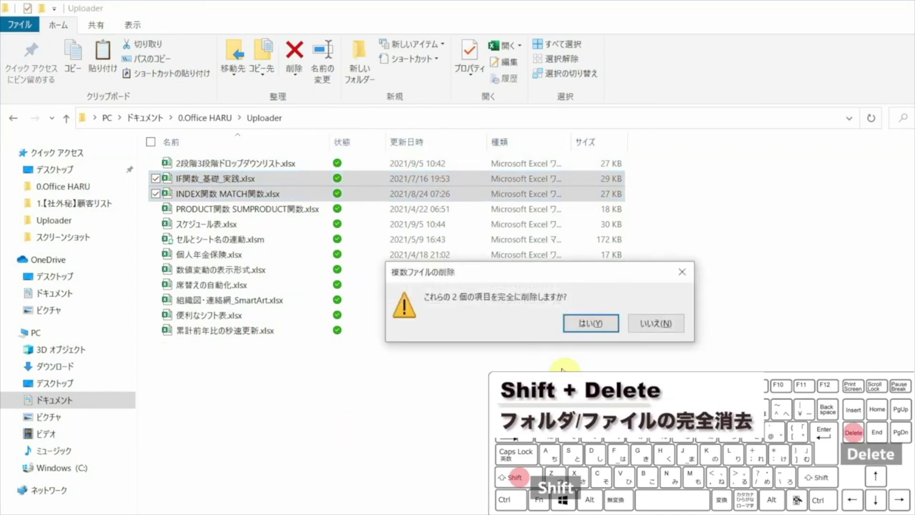
{"action": "key", "text": "Return"}
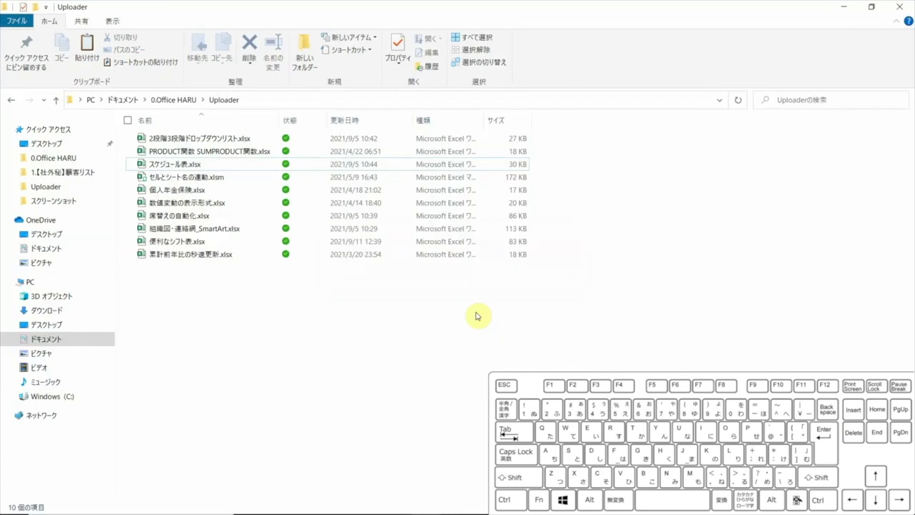
- Search the Uploader folder for "2" and cancel the search
{"action": "key", "text": "ctrl+e"}
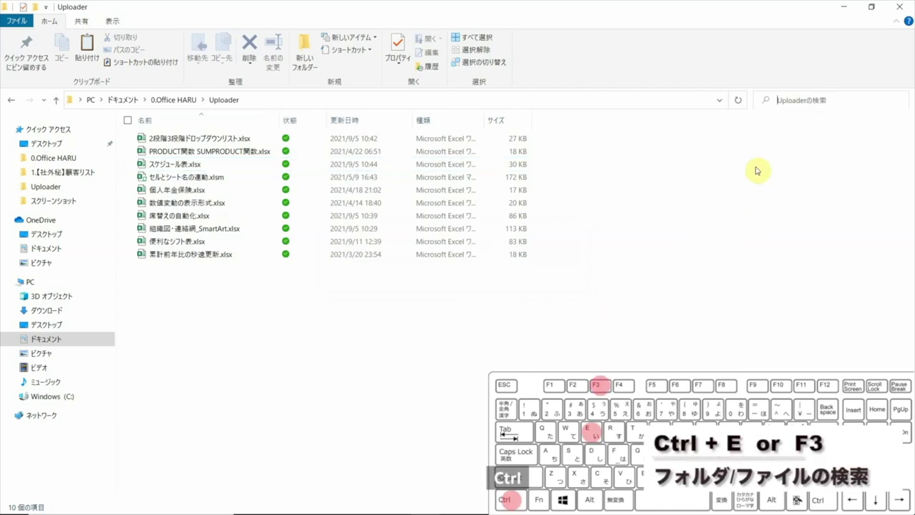
{"action": "type", "text": "2"}
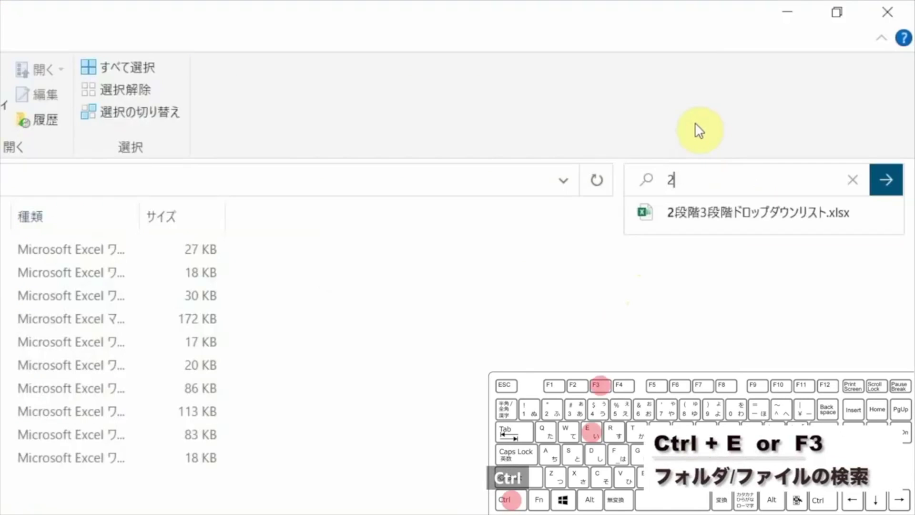
{"action": "key", "text": "Escape"}
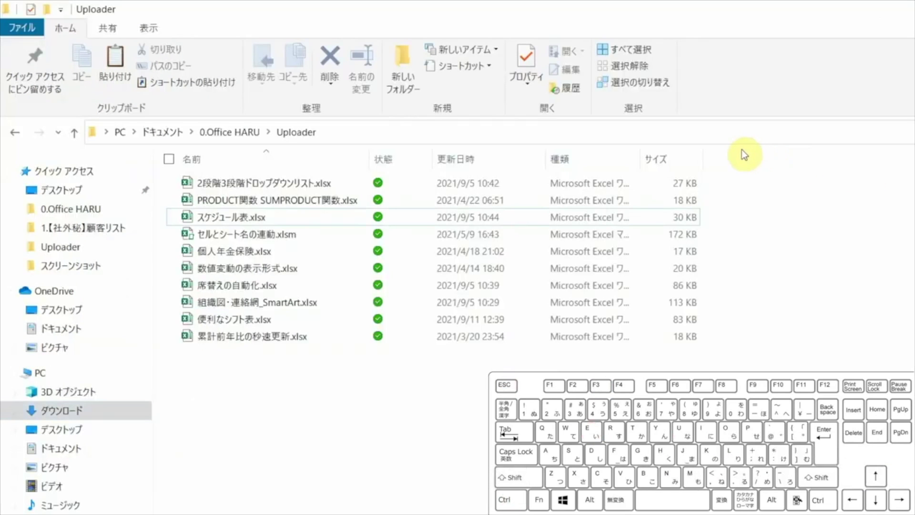
- Edit the Uploader folder's address by removing the trailing 0.Office HARU¥Uploader part, and move into the path suggestions
{"action": "key", "text": "alt+d"}
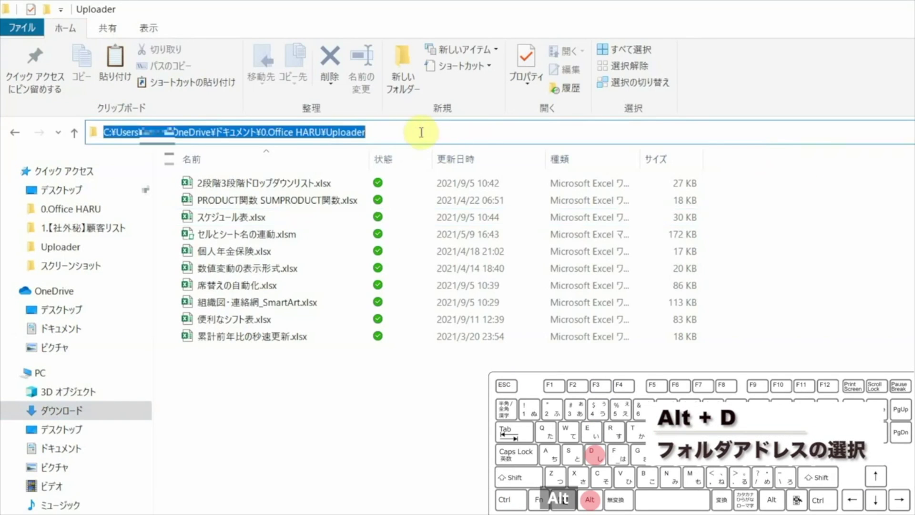
{"action": "left_click", "coordinate": [391, 136]}
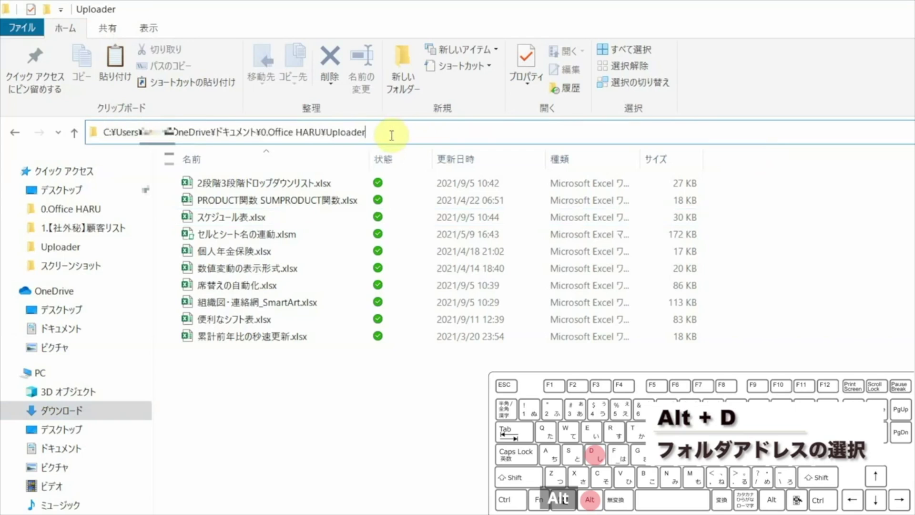
{"action": "key", "text": "BackSpace"}
{"action": "key", "text": "BackSpace"}
{"action": "key", "text": "BackSpace"}
{"action": "key", "text": "BackSpace"}
{"action": "key", "text": "BackSpace"}
{"action": "key", "text": "BackSpace"}
{"action": "key", "text": "BackSpace"}
{"action": "key", "text": "BackSpace"}
{"action": "key", "text": "BackSpace"}
{"action": "key", "text": "BackSpace"}
{"action": "key", "text": "BackSpace"}
{"action": "key", "text": "BackSpace"}
{"action": "key", "text": "BackSpace"}
{"action": "key", "text": "BackSpace"}
{"action": "key", "text": "BackSpace"}
{"action": "key", "text": "BackSpace"}
{"action": "key", "text": "BackSpace"}
{"action": "key", "text": "BackSpace"}
{"action": "key", "text": "BackSpace"}
{"action": "key", "text": "BackSpace"}
{"action": "key", "text": "BackSpace"}
{"action": "key", "text": "BackSpace"}
{"action": "key", "text": "Down"}
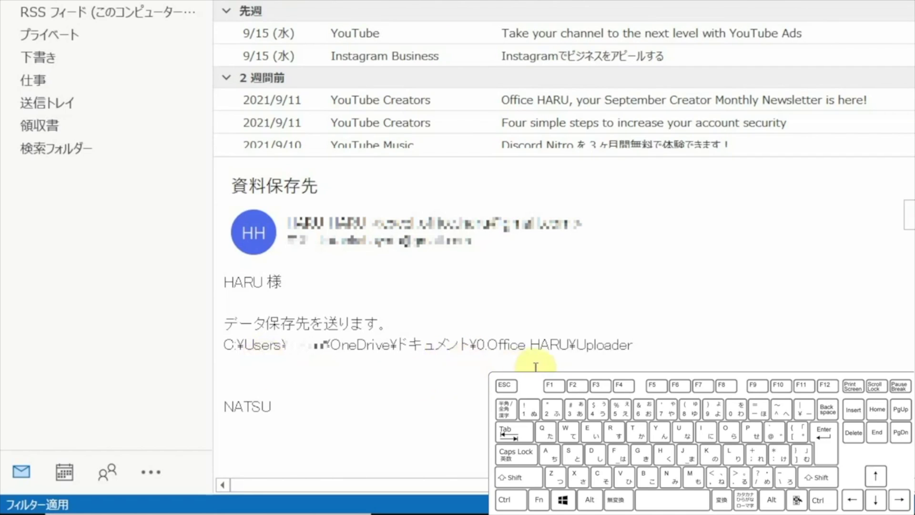
- Open the Uploader path from the 資料保存先 e-mail through the File Explorer address, and again through the Run dialog
{"action": "left_click_drag", "start_coordinate": [224, 345], "coordinate": [639, 348]}
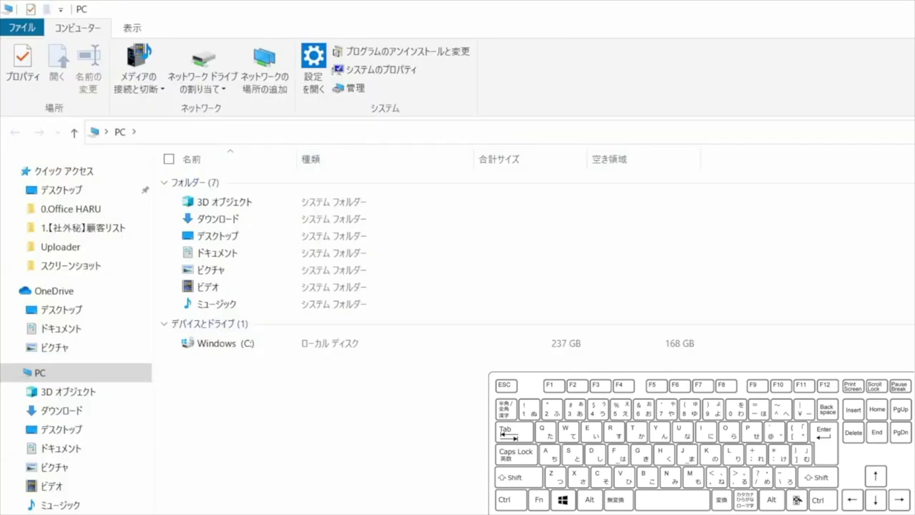
{"action": "key", "text": "alt+d"}
{"action": "key", "text": "ctrl+v"}
{"action": "key", "text": "Return"}
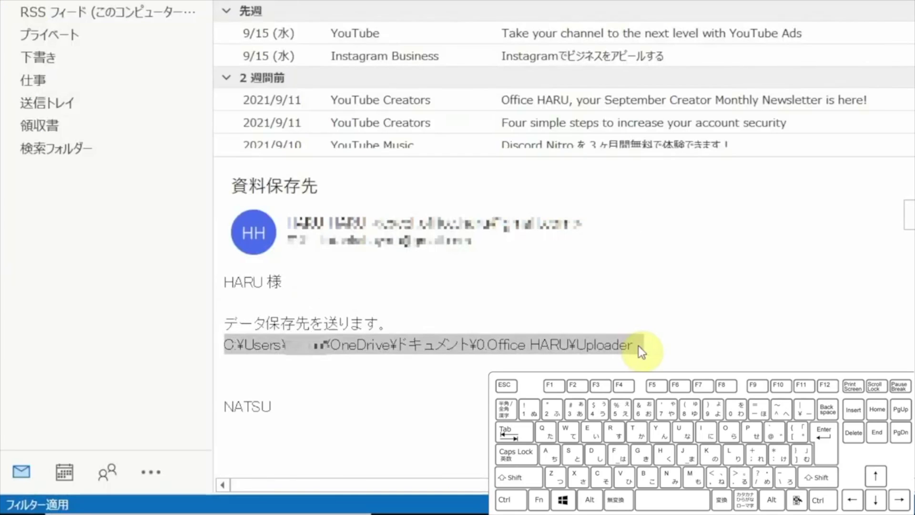
{"action": "key", "text": "super+r"}
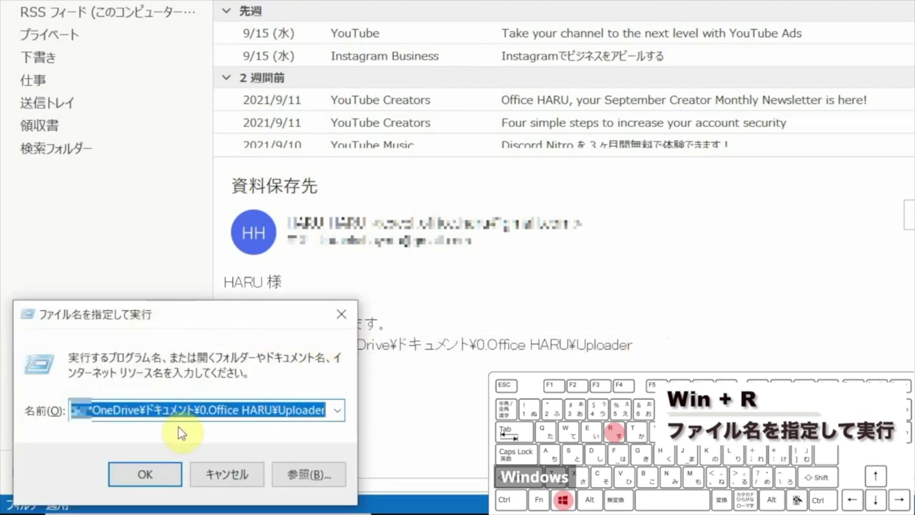
{"action": "key", "text": "Return"}
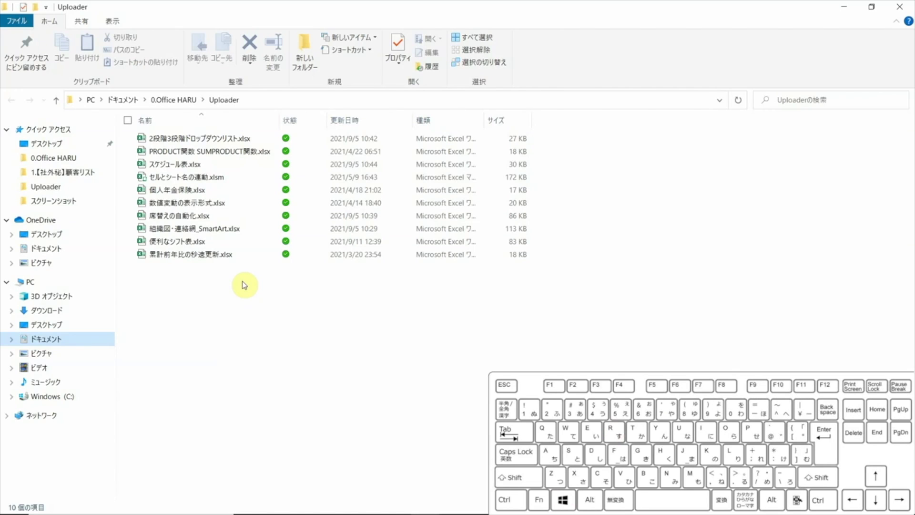
- Select スケジュール表.xlsx in the Uploader folder and copy its file path
{"action": "key", "text": "Down"}
{"action": "key", "text": "Down"}
{"action": "key", "text": "Down"}
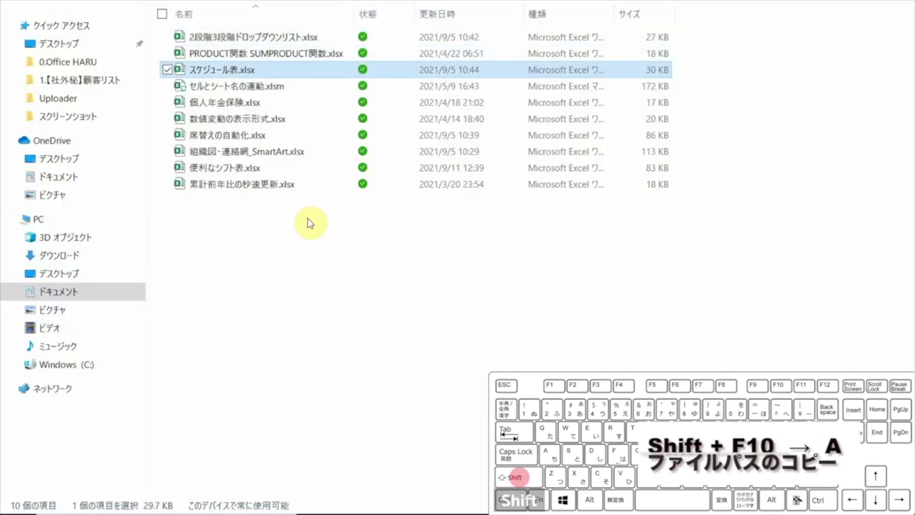
{"action": "key", "text": "shift+F10"}
{"action": "key", "text": "a"}
{"action": "key", "text": "a"}
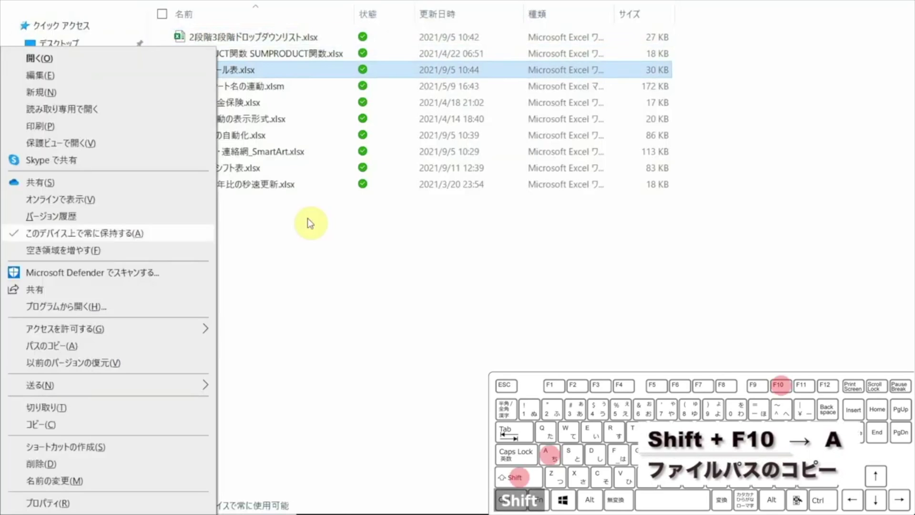
{"action": "key", "text": "Return"}
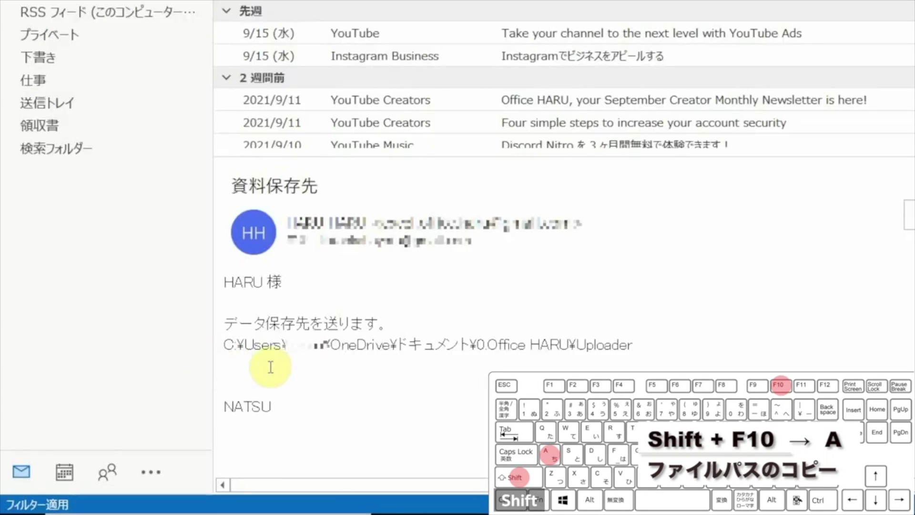
- Open スケジュール表.xlsx by running its copied path from the Run dialog
{"action": "key", "text": "super+r"}
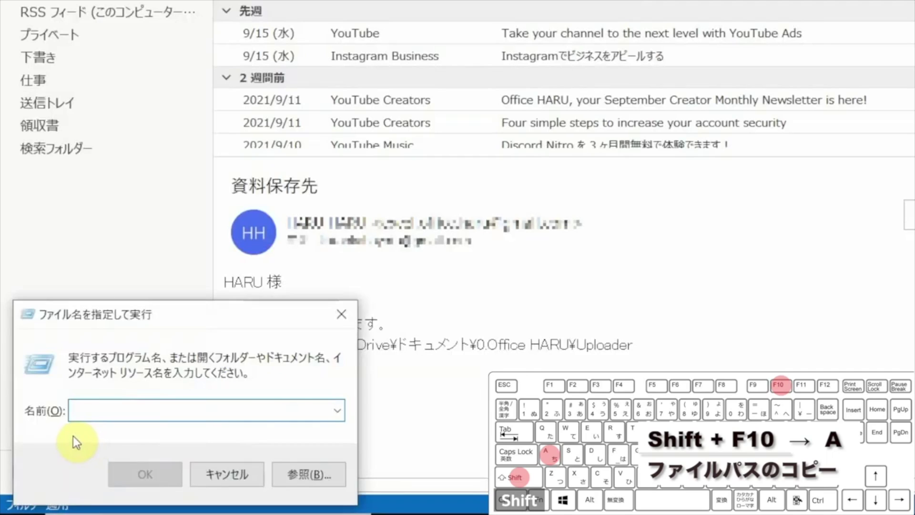
{"action": "key", "text": "ctrl+v"}
{"action": "key", "text": "Return"}
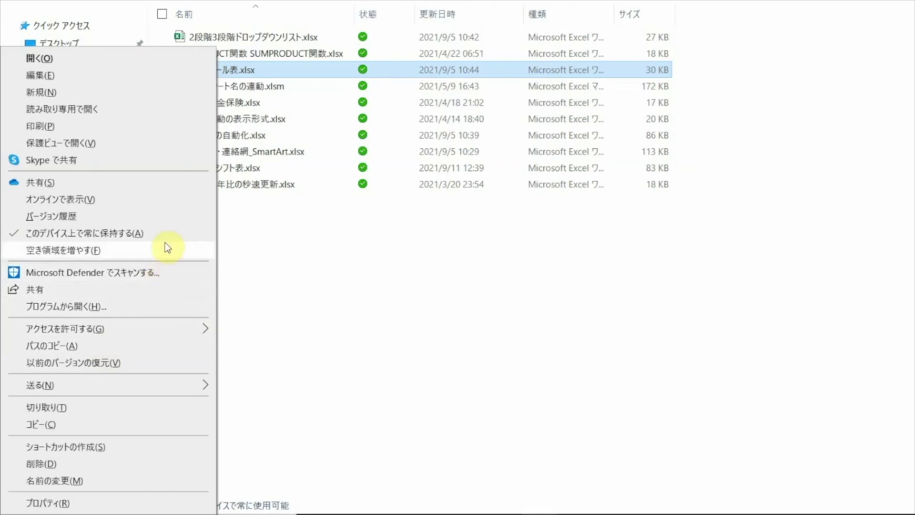
- View the properties of スケジュール表.xlsx twice, closing the dialog each time
{"action": "key", "text": "a"}
{"action": "key", "text": "a"}
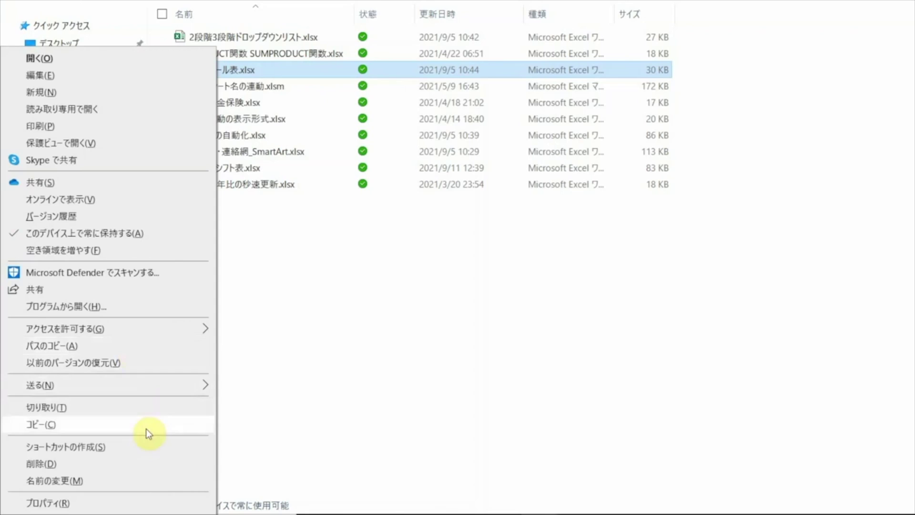
{"action": "left_click", "coordinate": [116, 505]}
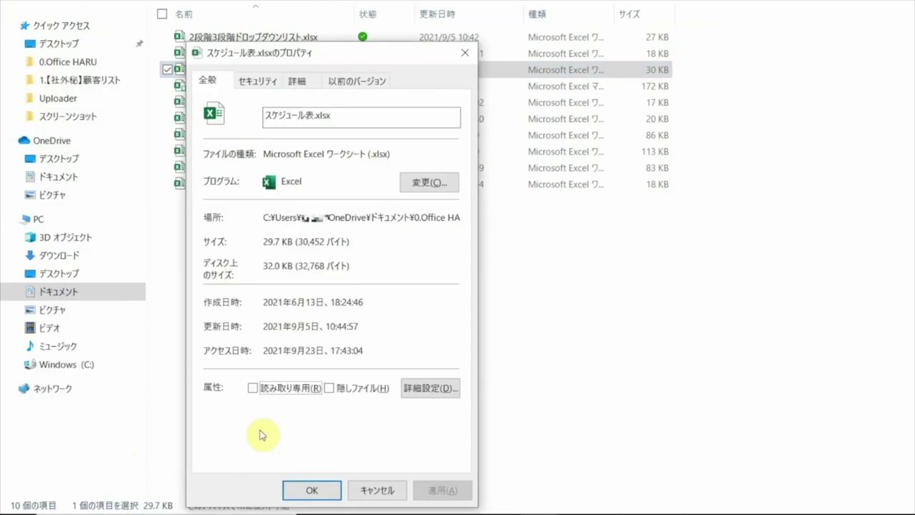
{"action": "left_click", "coordinate": [322, 485]}
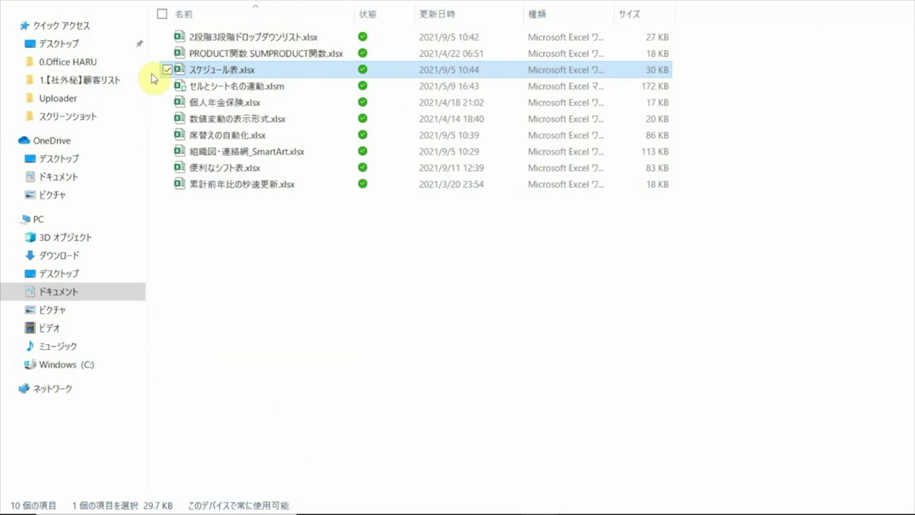
{"action": "key", "text": "alt+Return"}
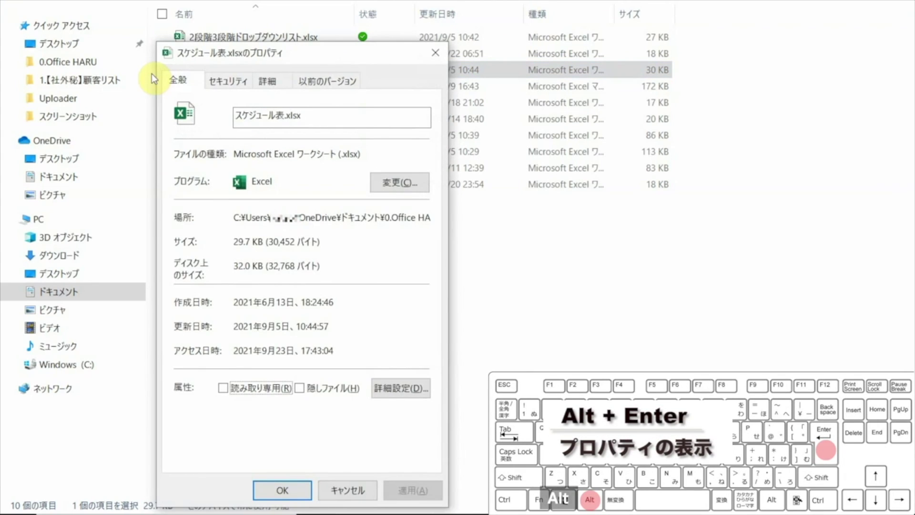
{"action": "key", "text": "Escape"}
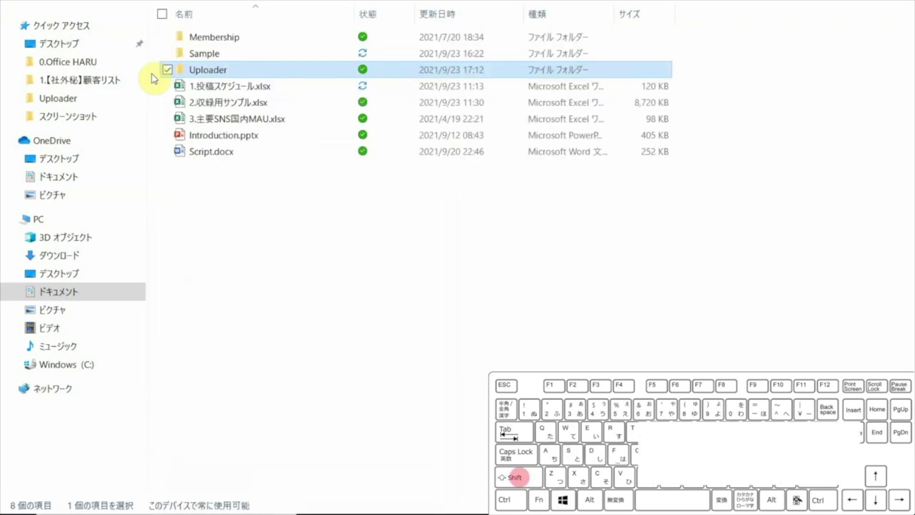
- Create shortcuts to the Uploader folder and to 2.収録用サンプル.xlsx in the folder that holds them
{"action": "key", "text": "shift+F10"}
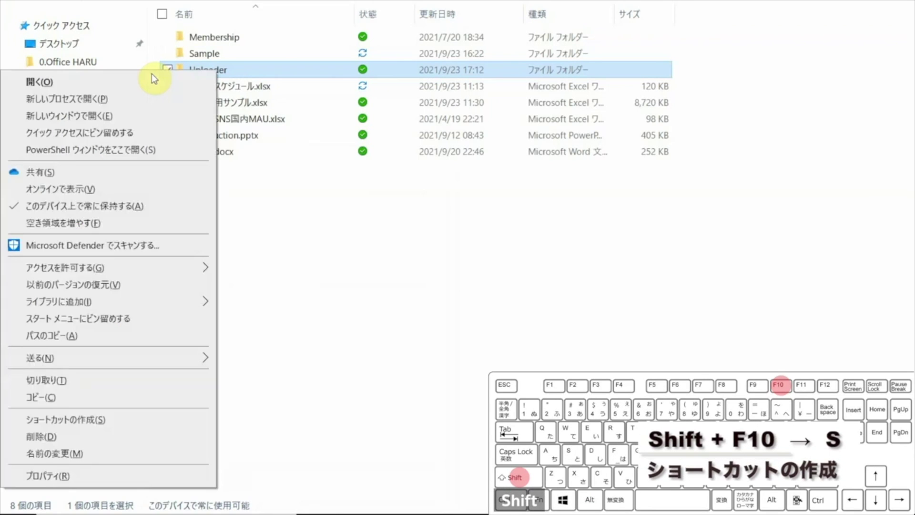
{"action": "key", "text": "s"}
{"action": "key", "text": "s"}
{"action": "key", "text": "s"}
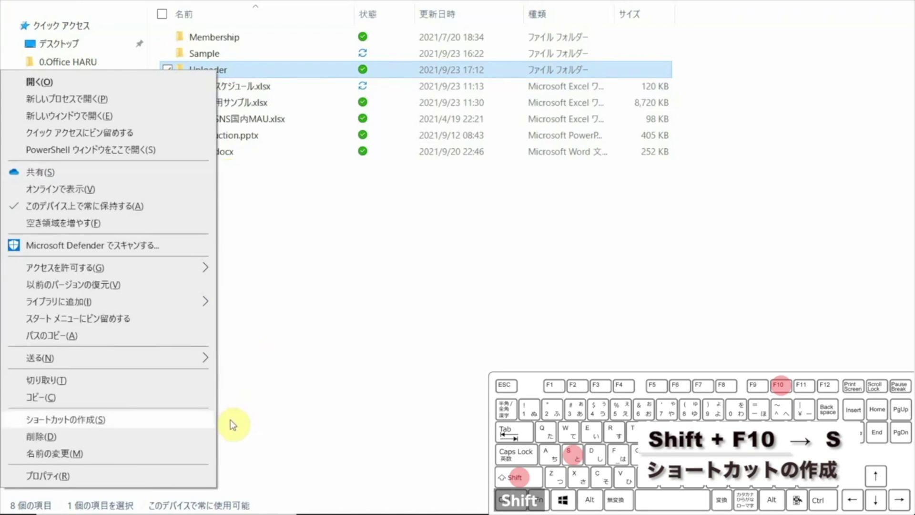
{"action": "key", "text": "Return"}
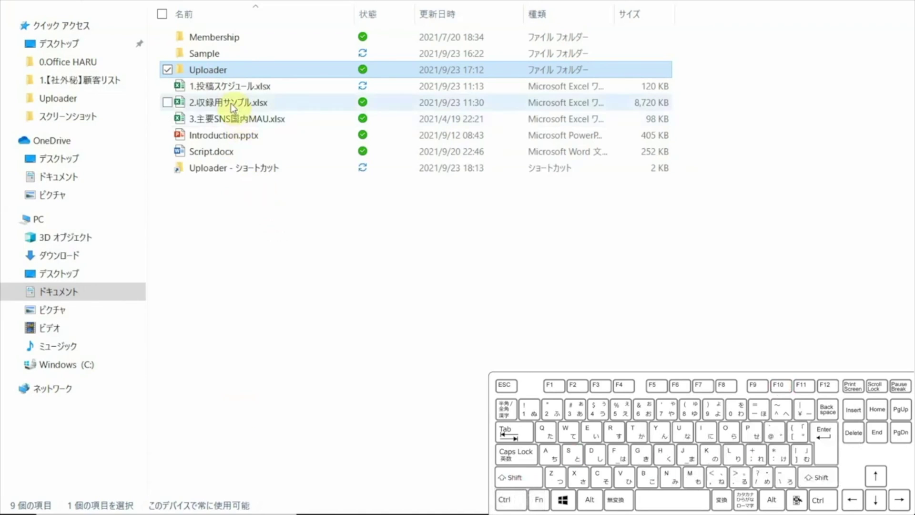
{"action": "left_click_drag", "start_coordinate": [230, 103], "coordinate": [245, 255]}
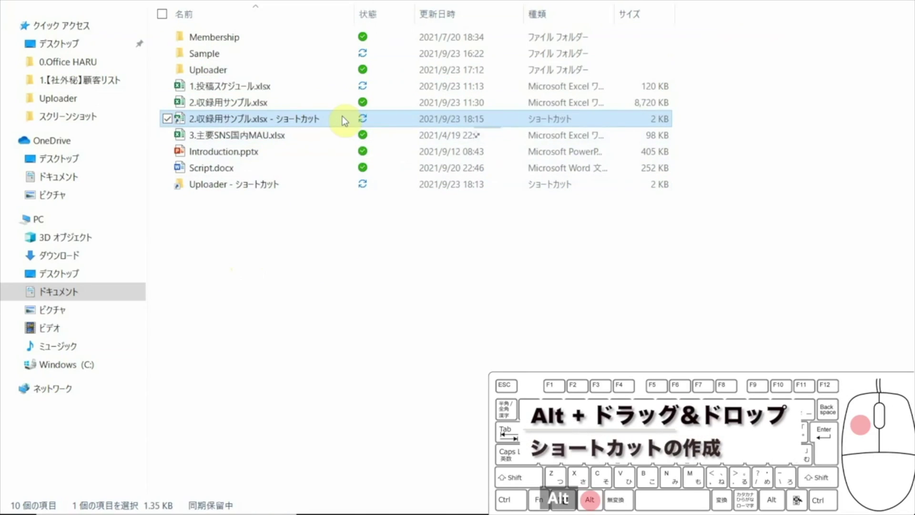